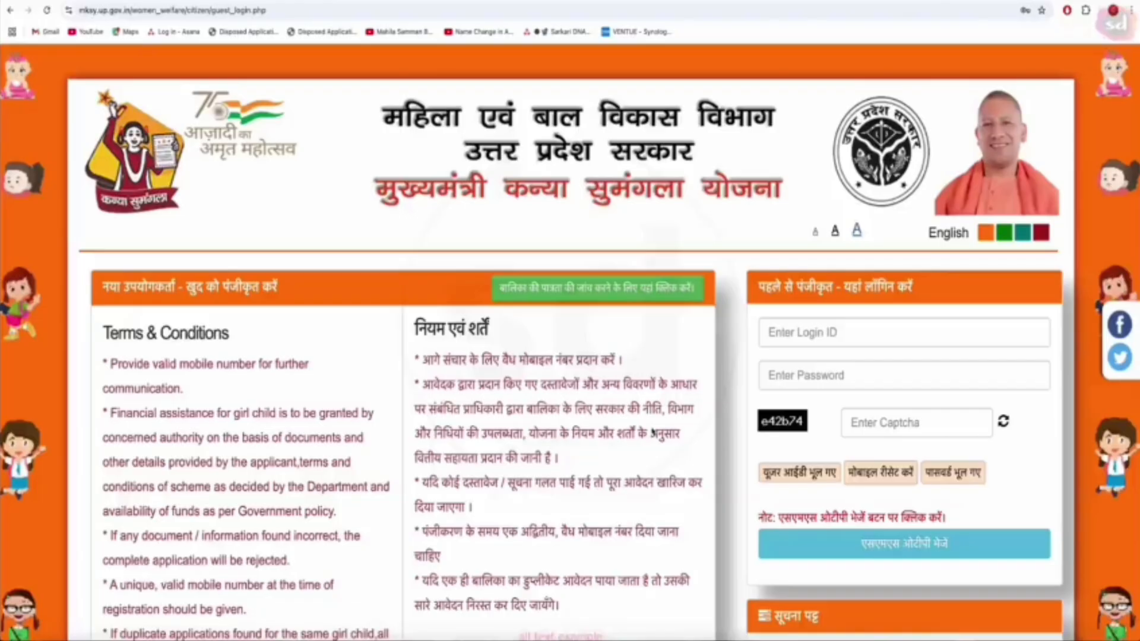
# - Scroll through the registration terms and conditions and the list of application stages and their enclosures
pyautogui.scroll(-3, 653, 433)
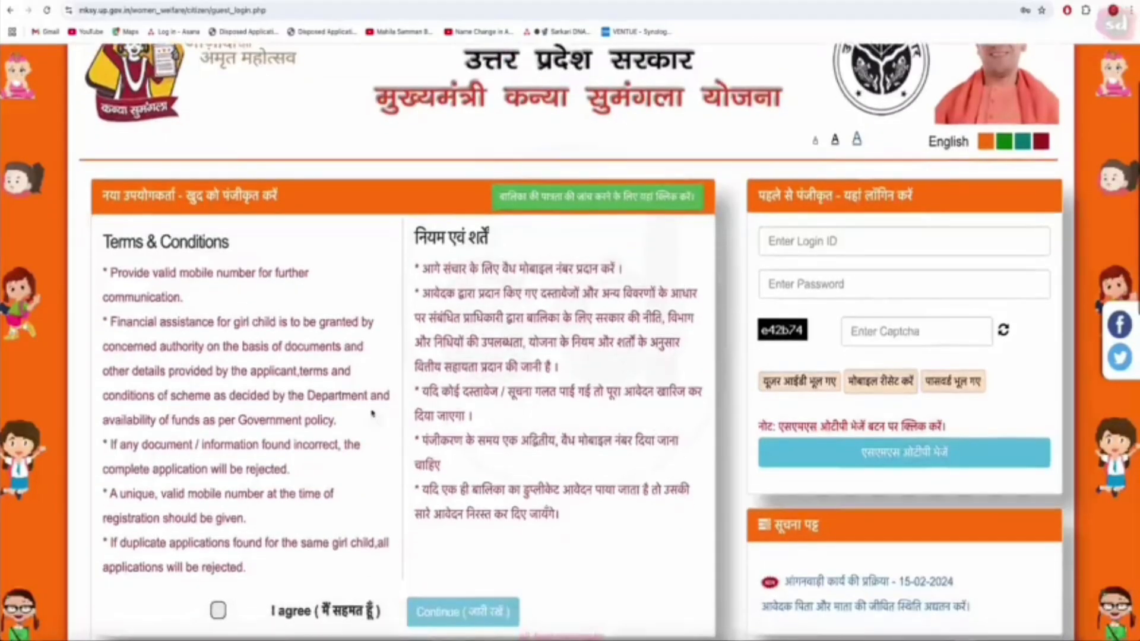
pyautogui.scroll(-1, 610, 482)
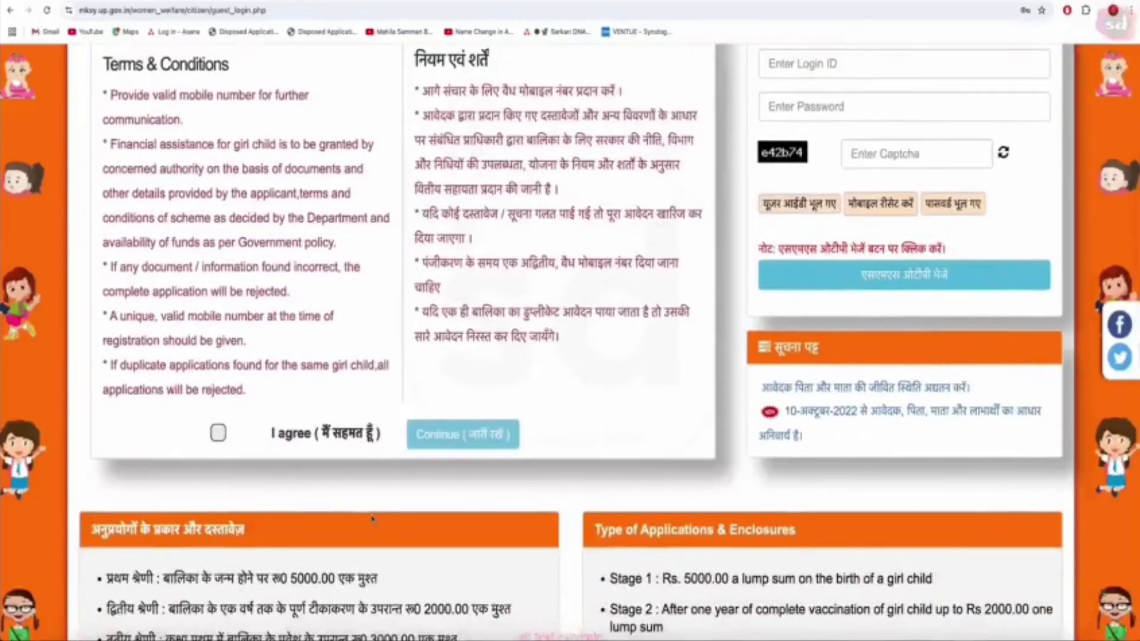
pyautogui.scroll(-3, 771, 510)
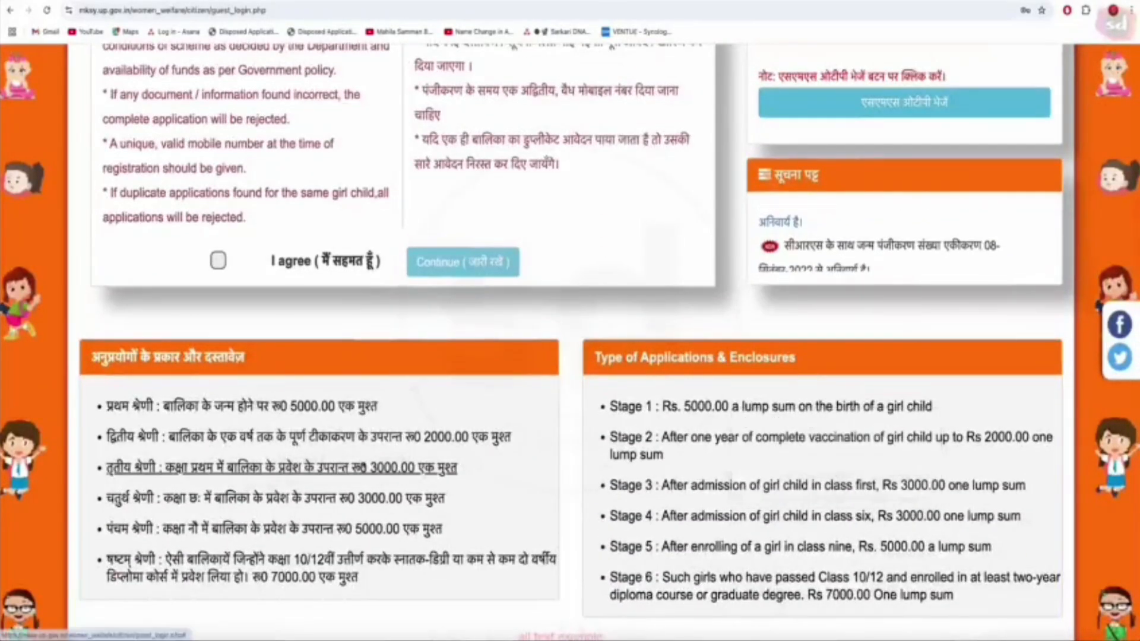
pyautogui.moveTo(336, 420)
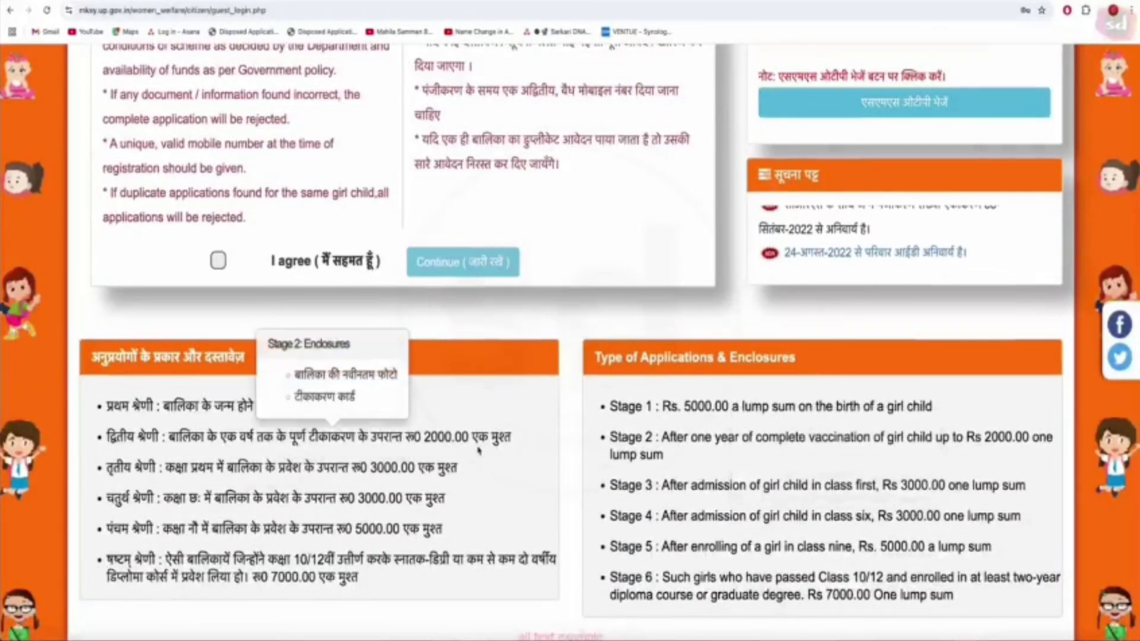
pyautogui.moveTo(415, 469)
pyautogui.moveTo(422, 538)
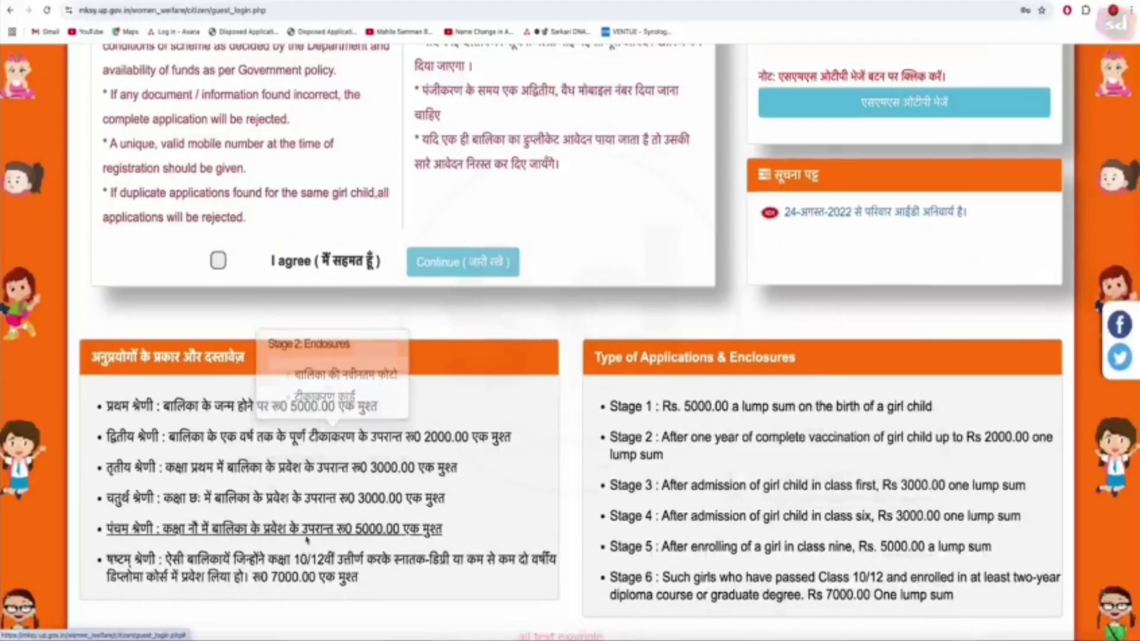
pyautogui.moveTo(402, 570)
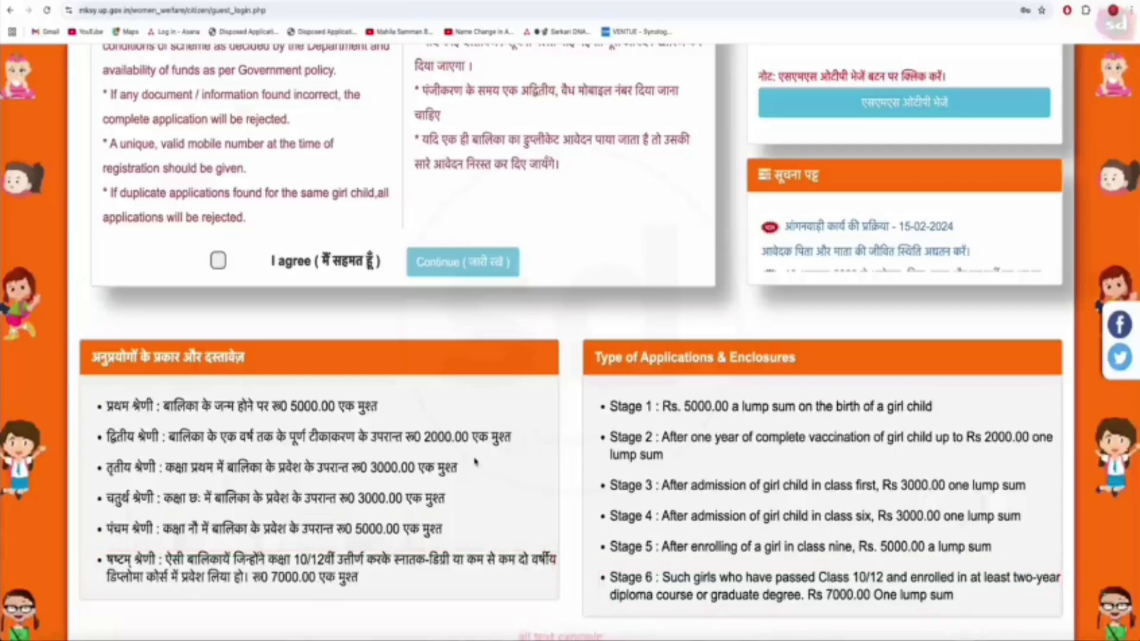
# - Accept the terms and conditions with I agree and continue to the new user registration form
pyautogui.scroll(6, 475, 460)
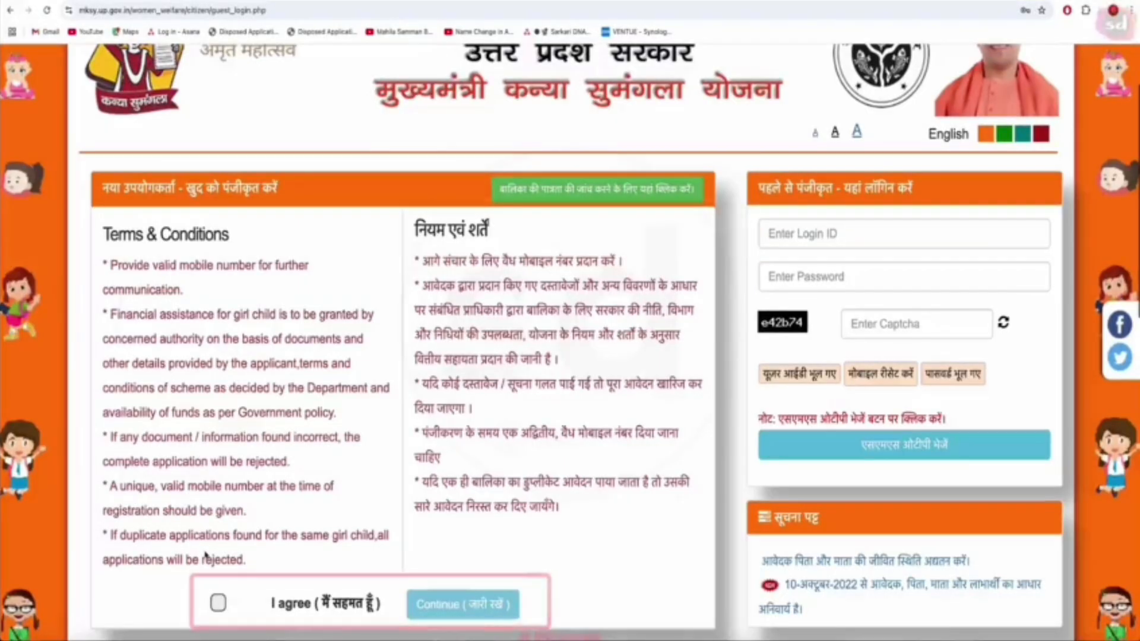
pyautogui.click(218, 603)
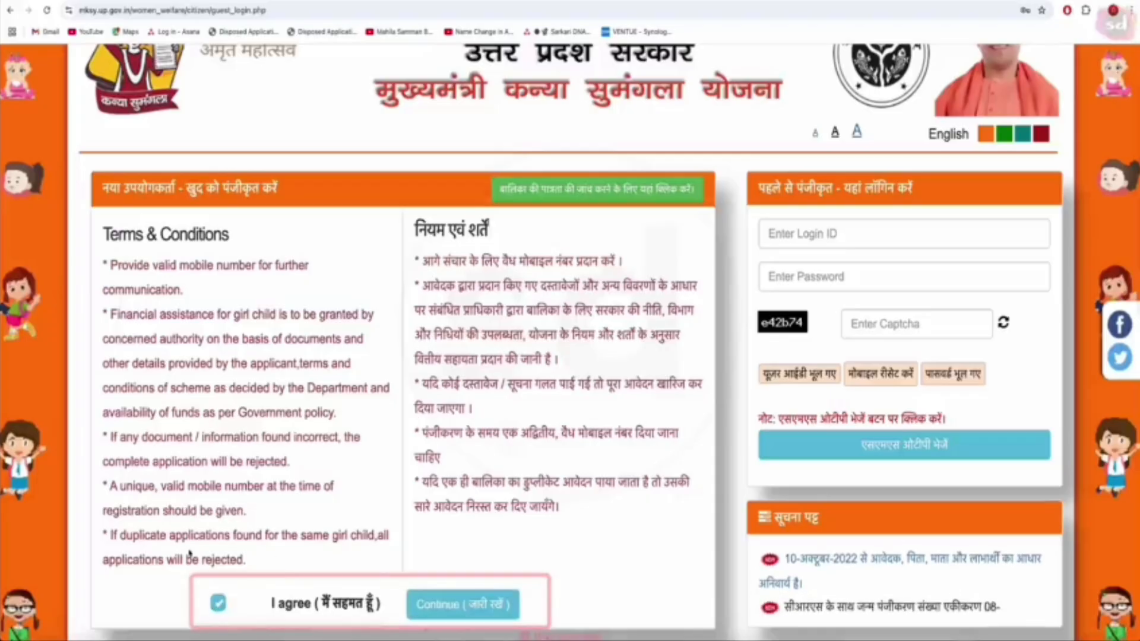
pyautogui.click(463, 604)
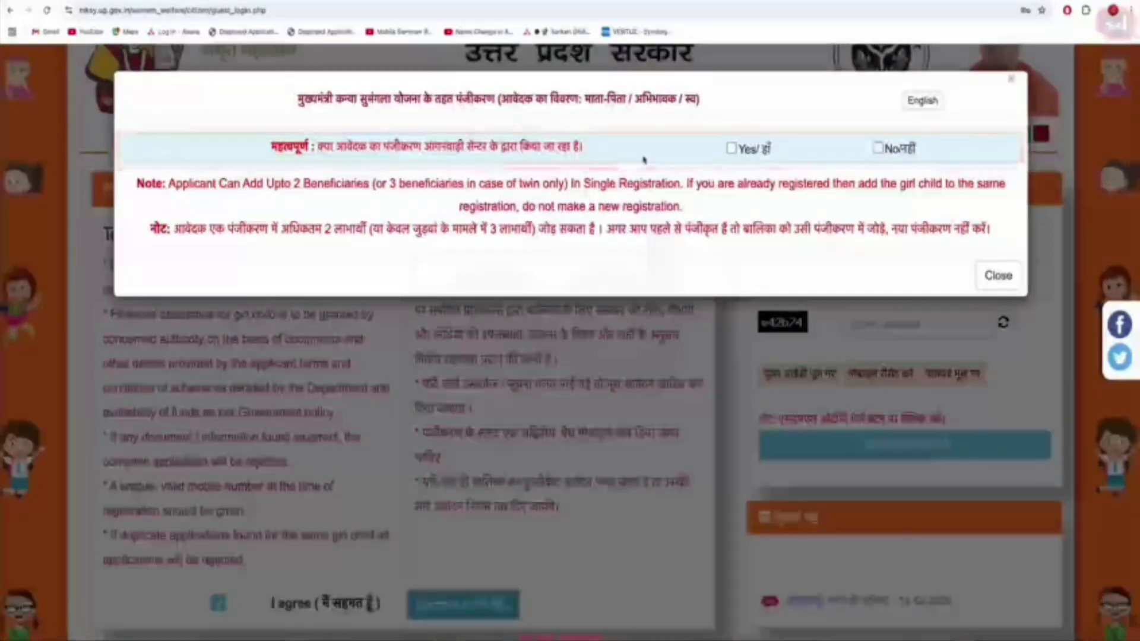
# - Answer No to registration through an Anganwadi centre and set the applicant's relation with the girl child to Mother
pyautogui.click(878, 148)
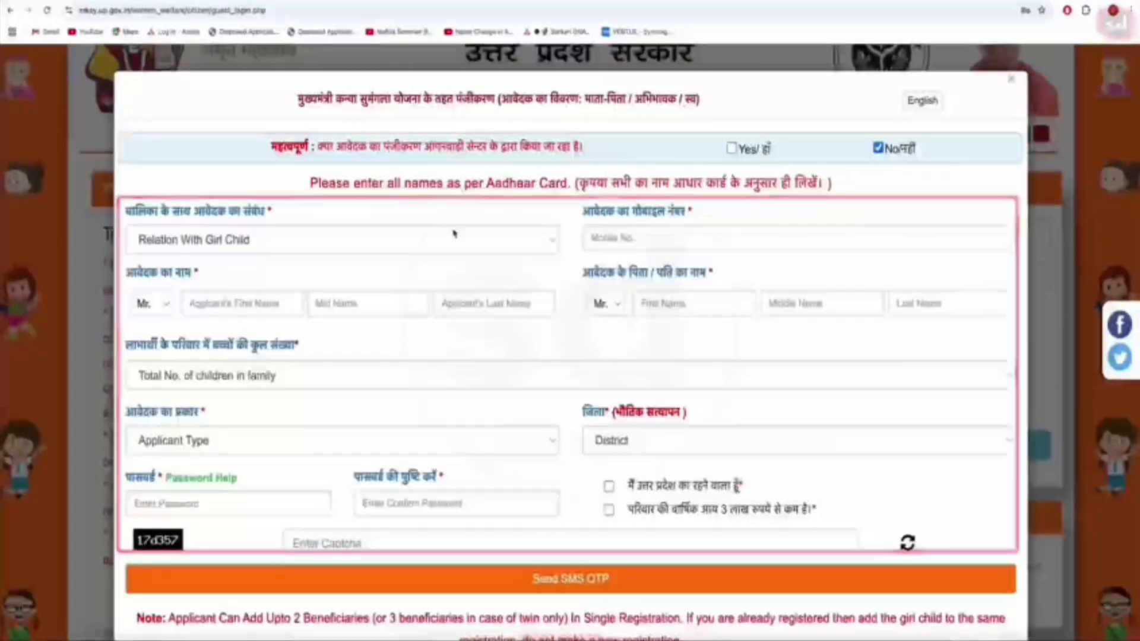
pyautogui.scroll(-1, 455, 234)
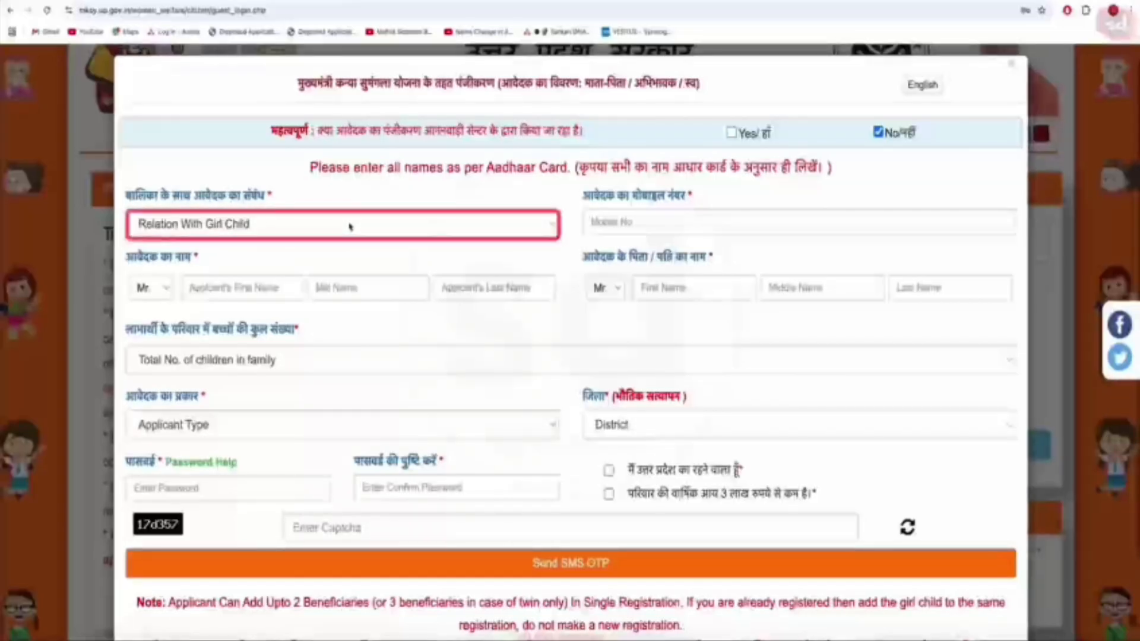
pyautogui.click(351, 226)
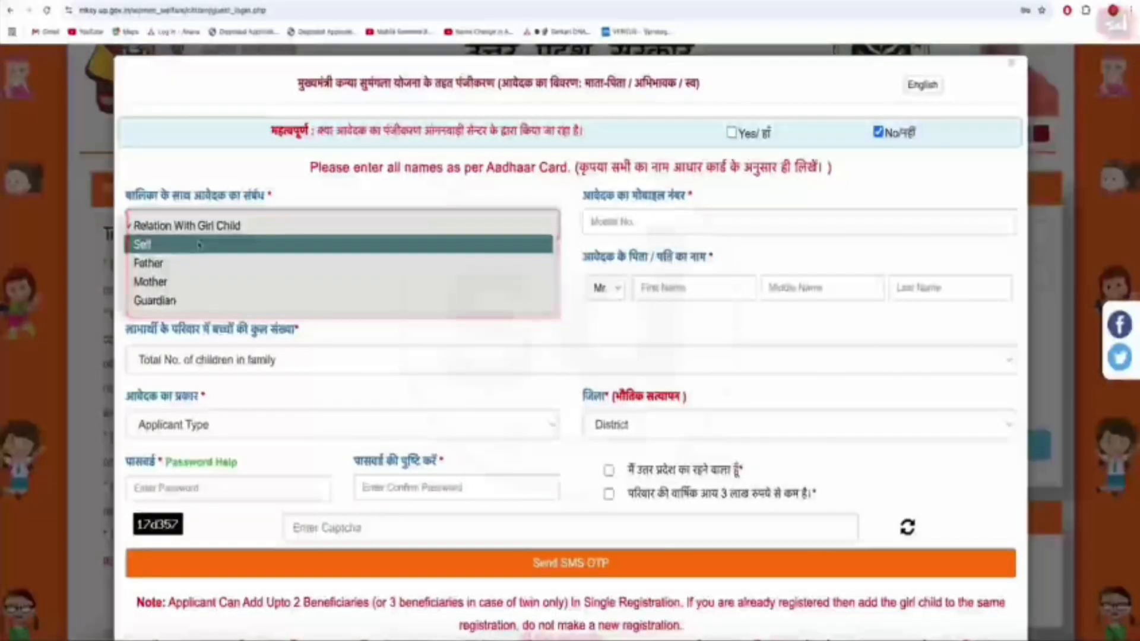
pyautogui.click(180, 283)
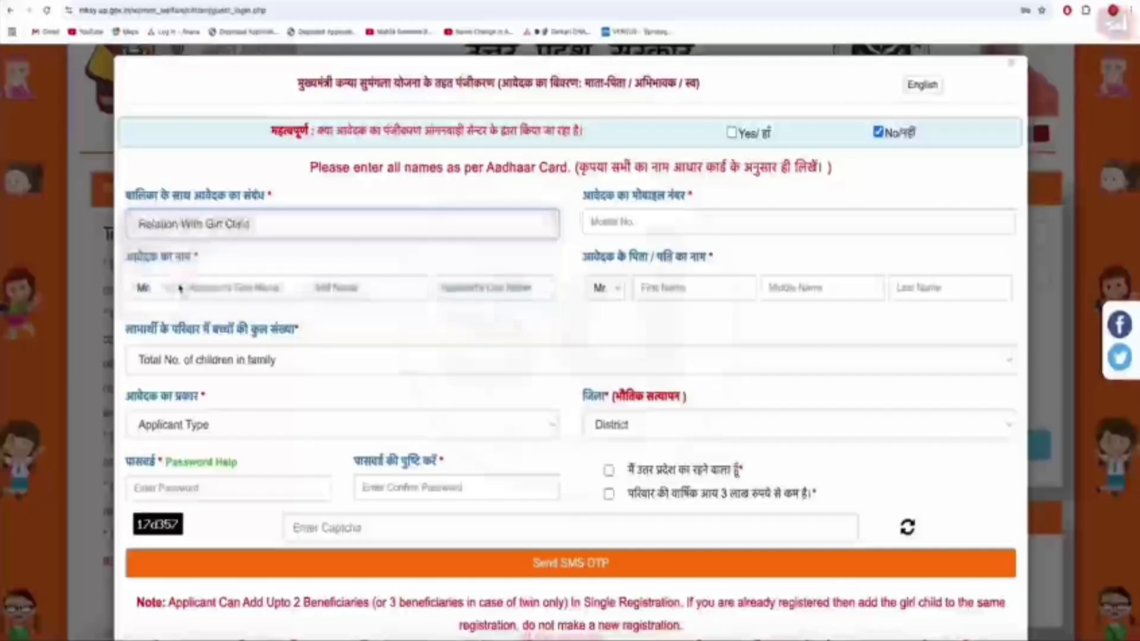
# - Enter the applicant's mobile number, the applicant's first name, and the husband's first name
pyautogui.click(678, 222)
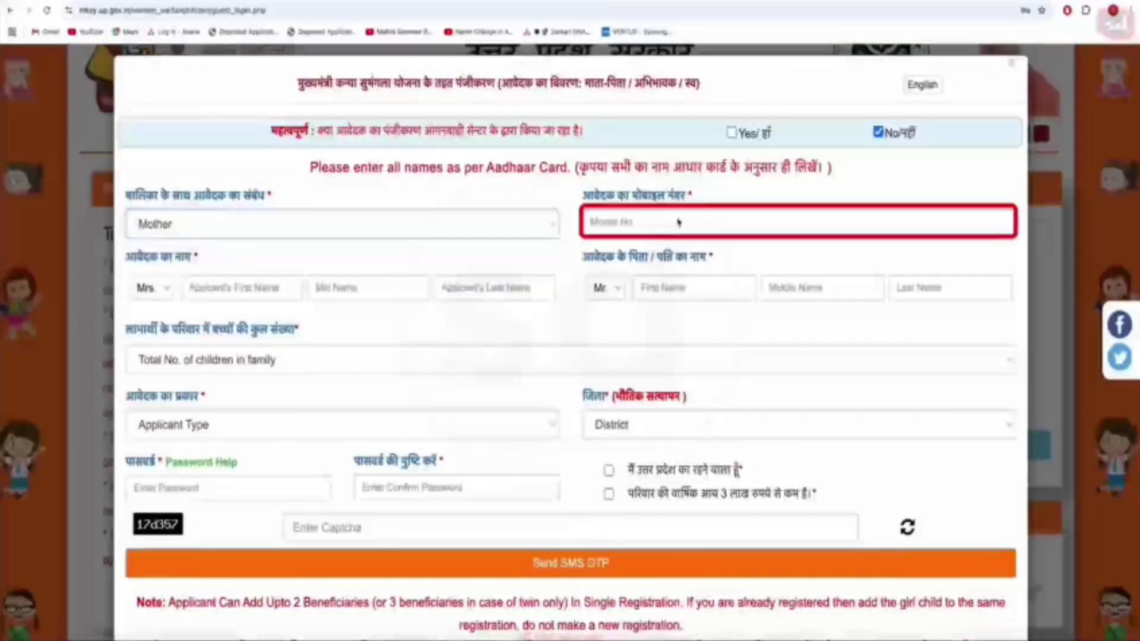
pyautogui.write('9839')
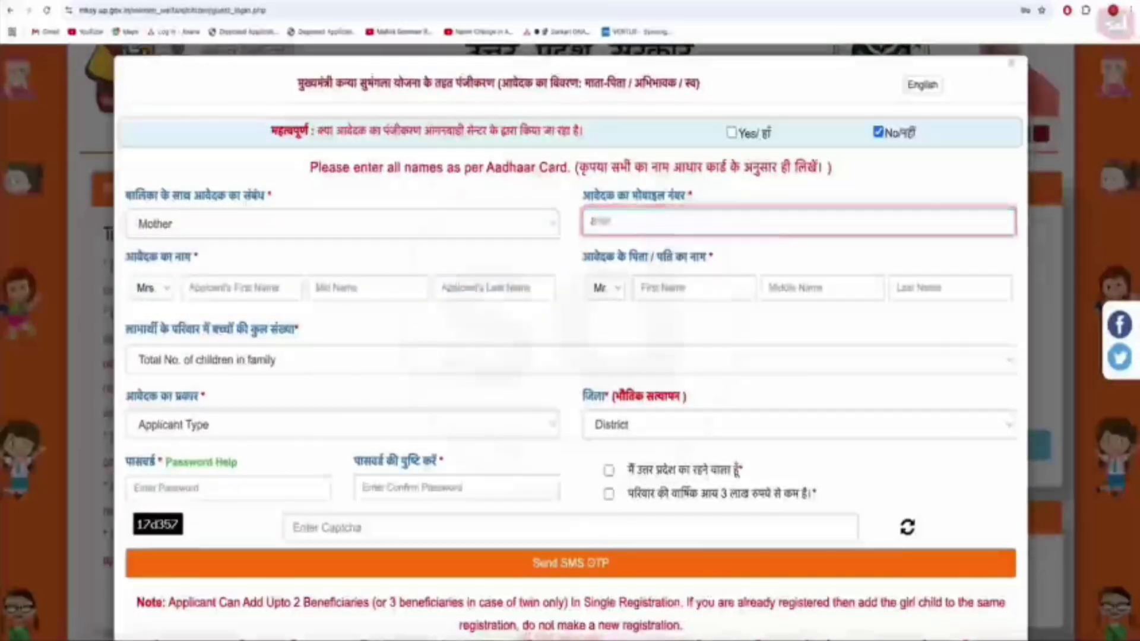
pyautogui.click(262, 291)
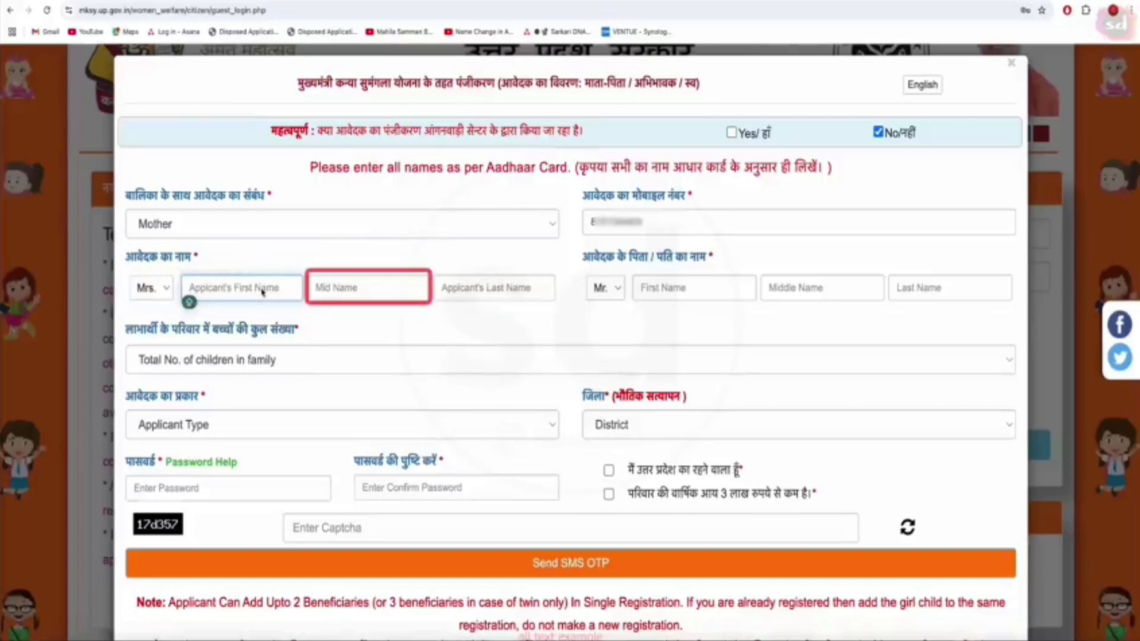
pyautogui.click(712, 297)
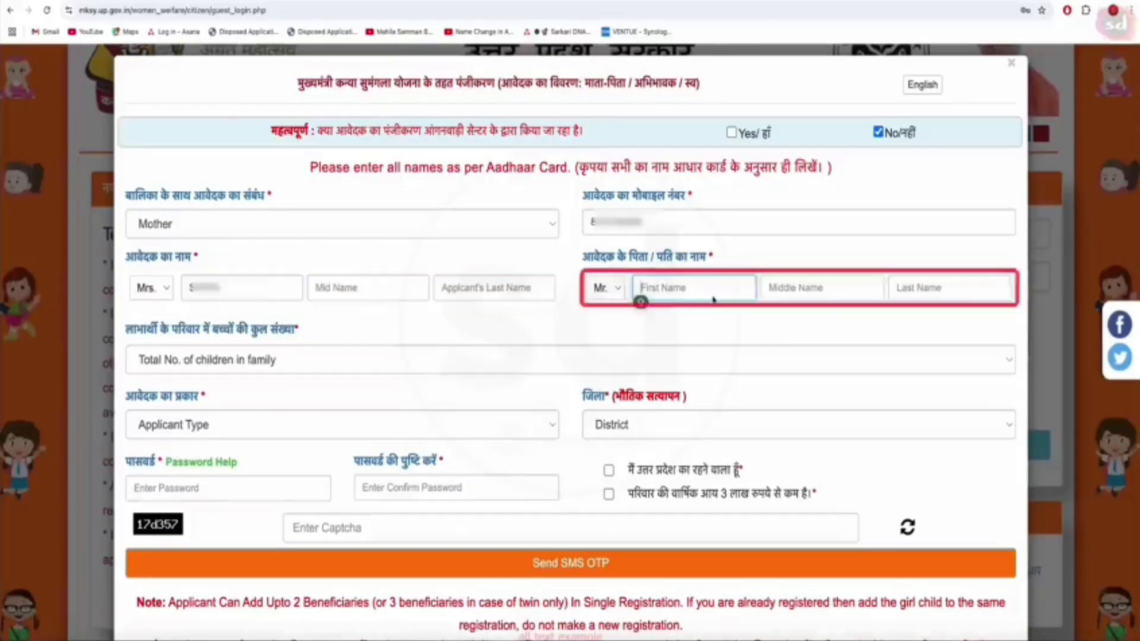
pyautogui.write('Rakesh')
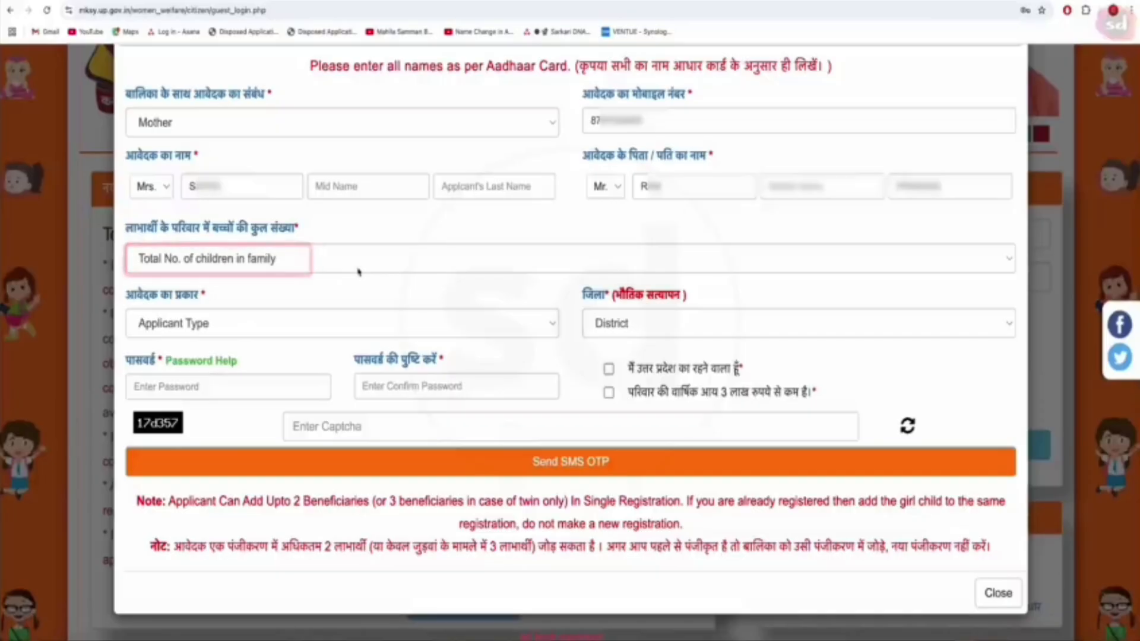
# - Set the total number of children in the family to 2 (Two), with 1 girl and 1 boy
pyautogui.click(358, 272)
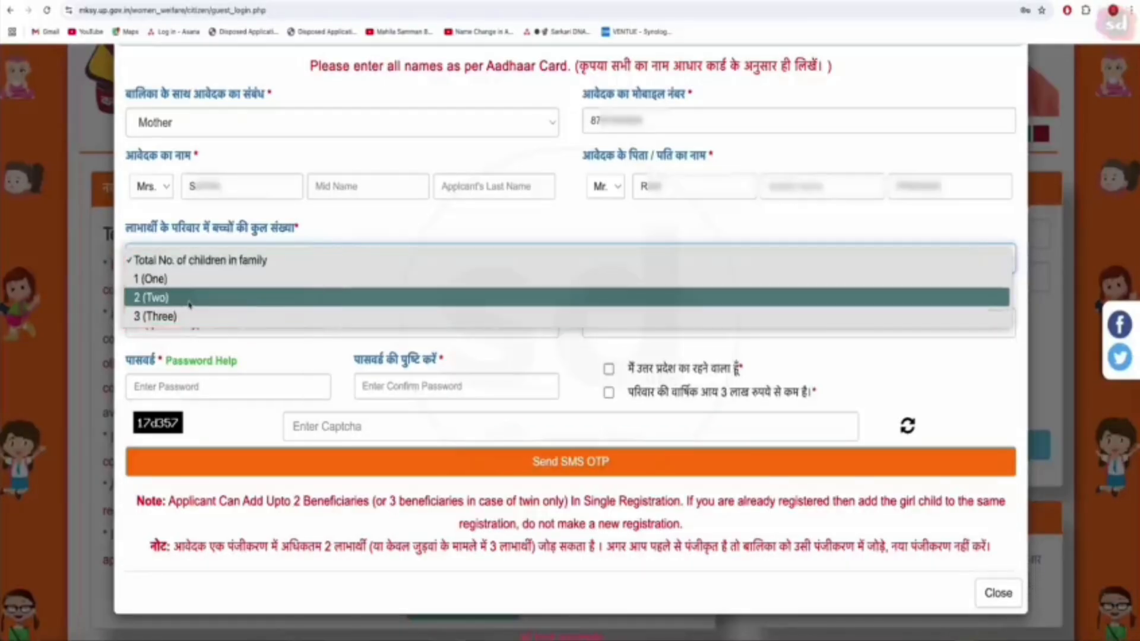
pyautogui.click(189, 298)
pyautogui.click(629, 256)
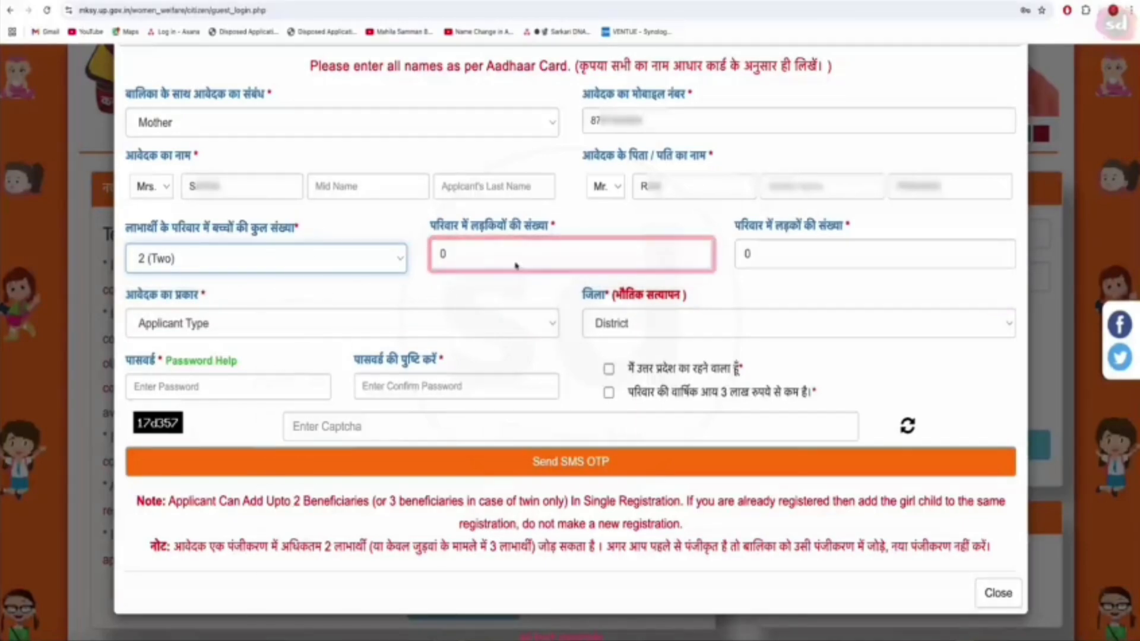
pyautogui.click(442, 260)
pyautogui.press('BackSpace')
pyautogui.write('1')
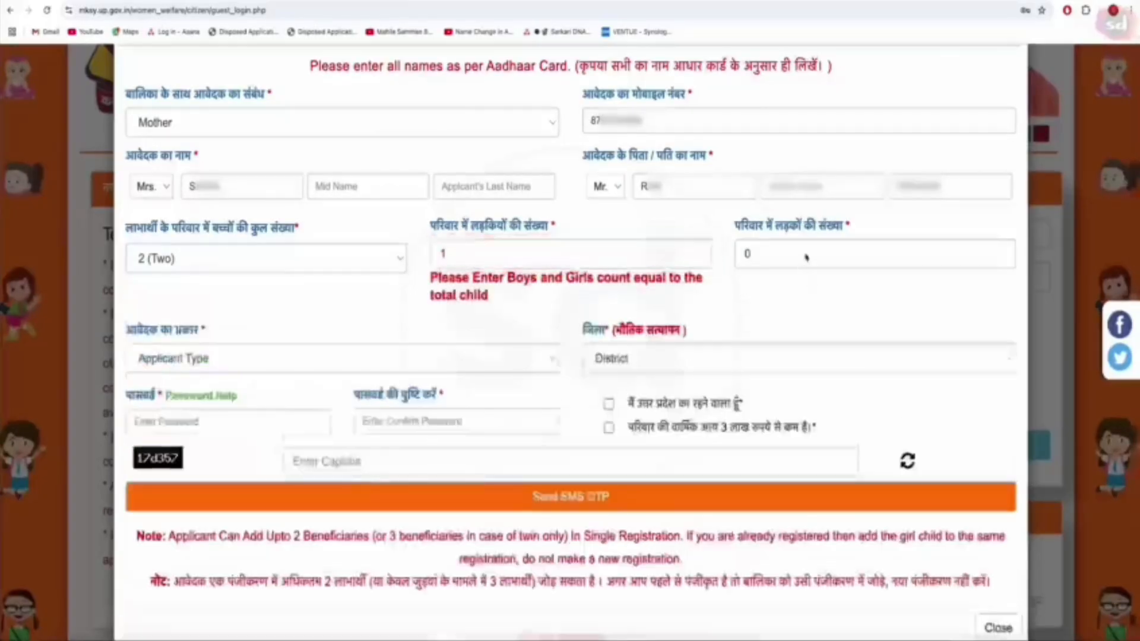
pyautogui.click(749, 265)
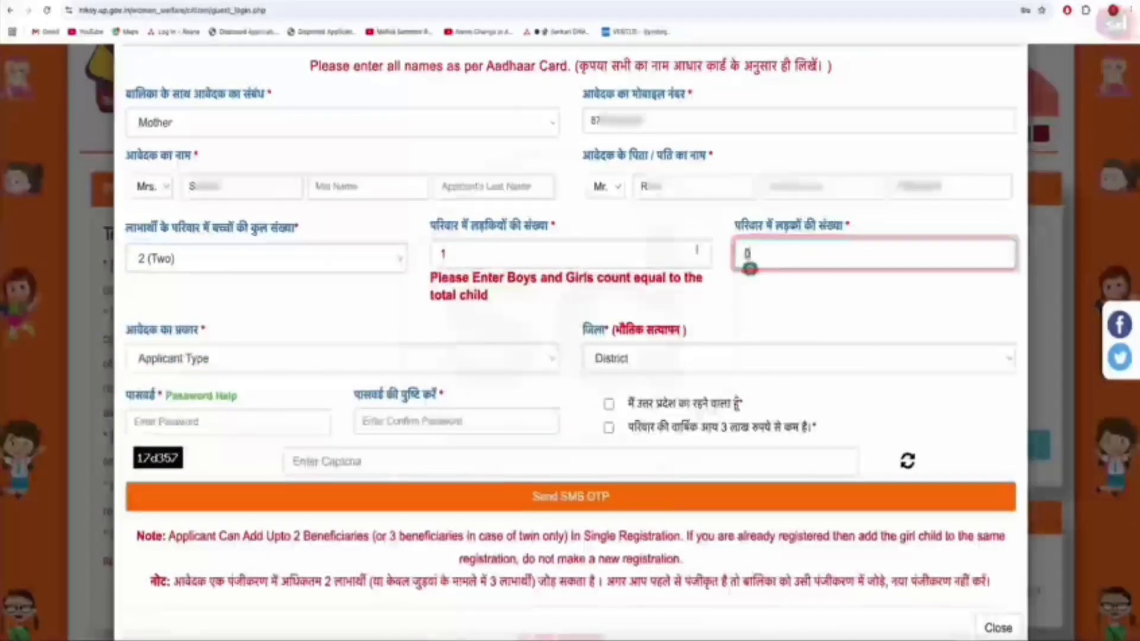
pyautogui.press('BackSpace')
pyautogui.write('1')
# - Set the applicant type to Rural and choose the block and gram panchayat
pyautogui.click(245, 324)
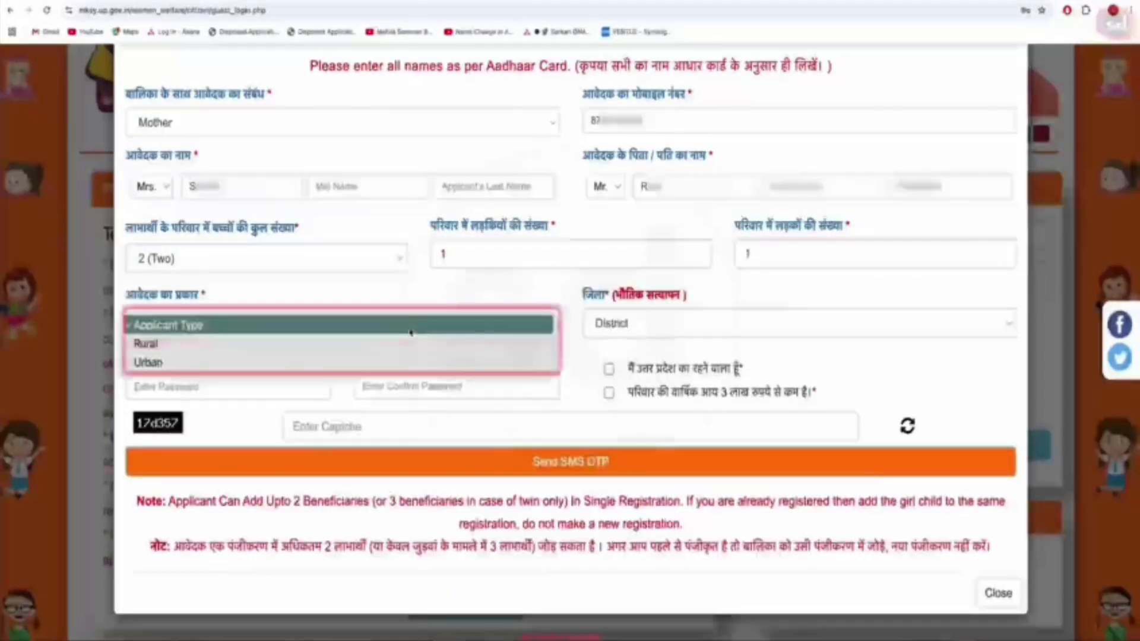
pyautogui.click(236, 346)
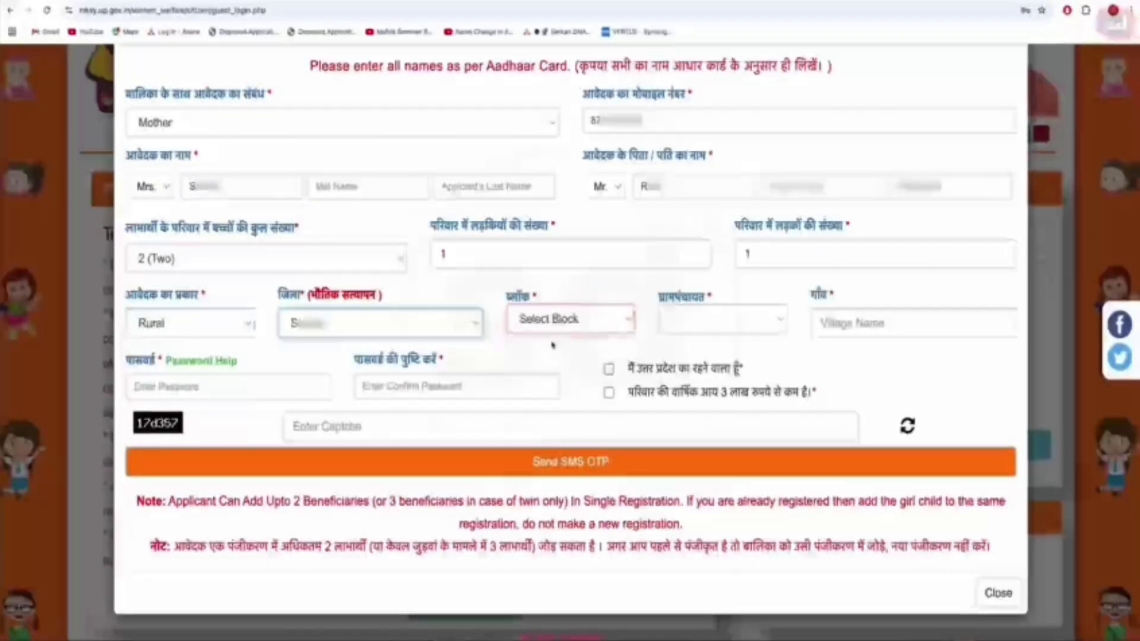
pyautogui.click(584, 328)
pyautogui.click(588, 355)
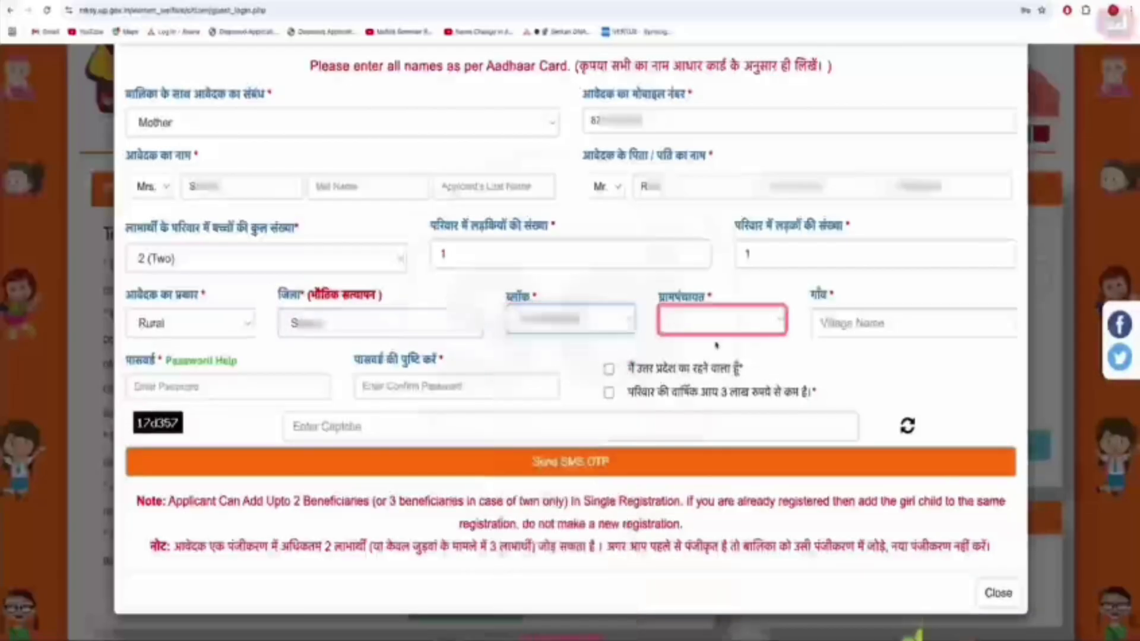
pyautogui.click(756, 321)
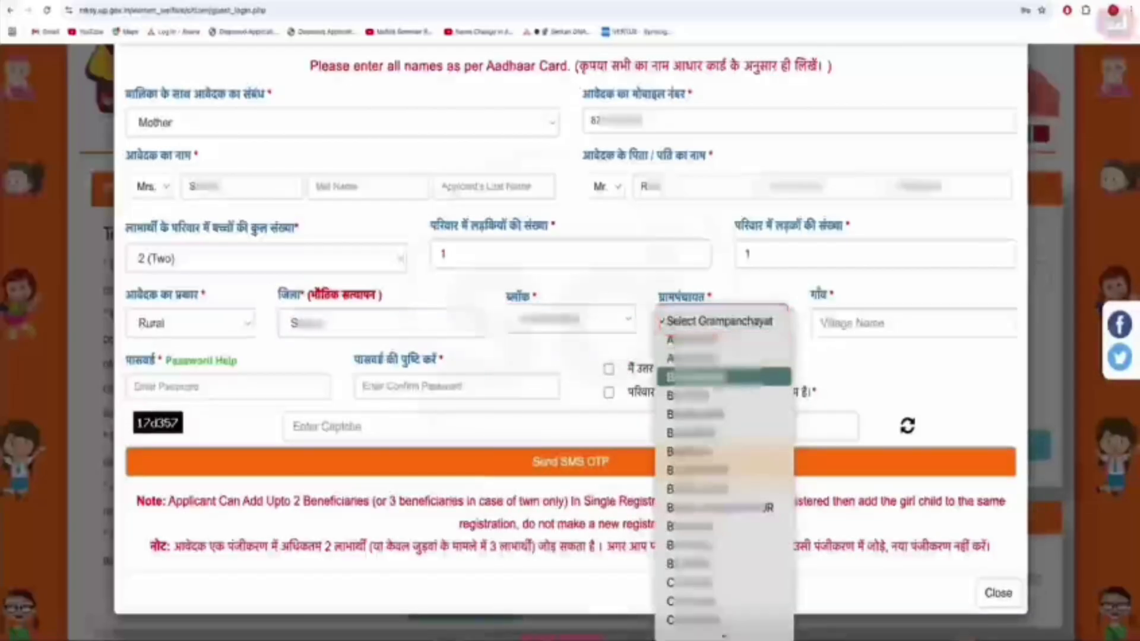
pyautogui.click(723, 448)
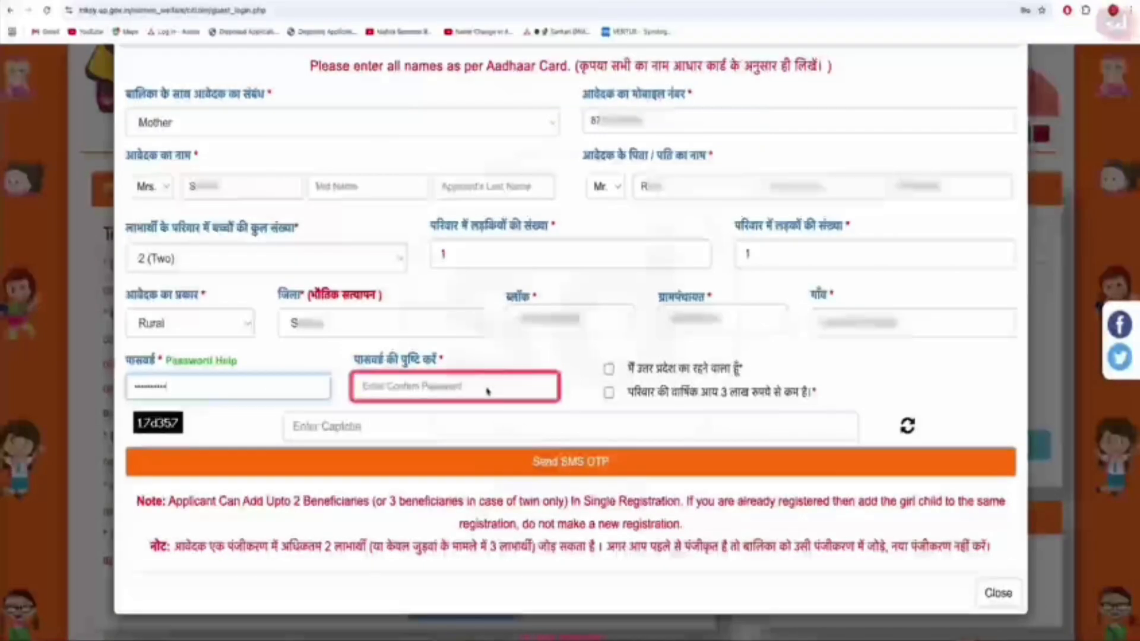
# - Confirm the family's annual income is below 3 lakh, enter the displayed captcha, and send the SMS OTP
pyautogui.click(608, 393)
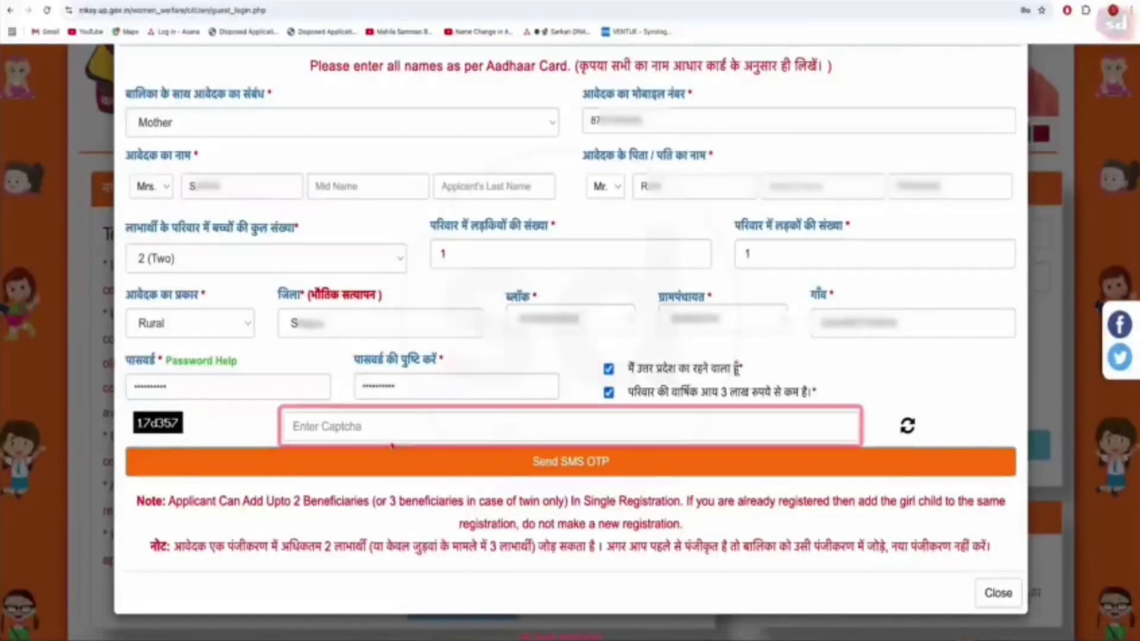
pyautogui.write('17d357')
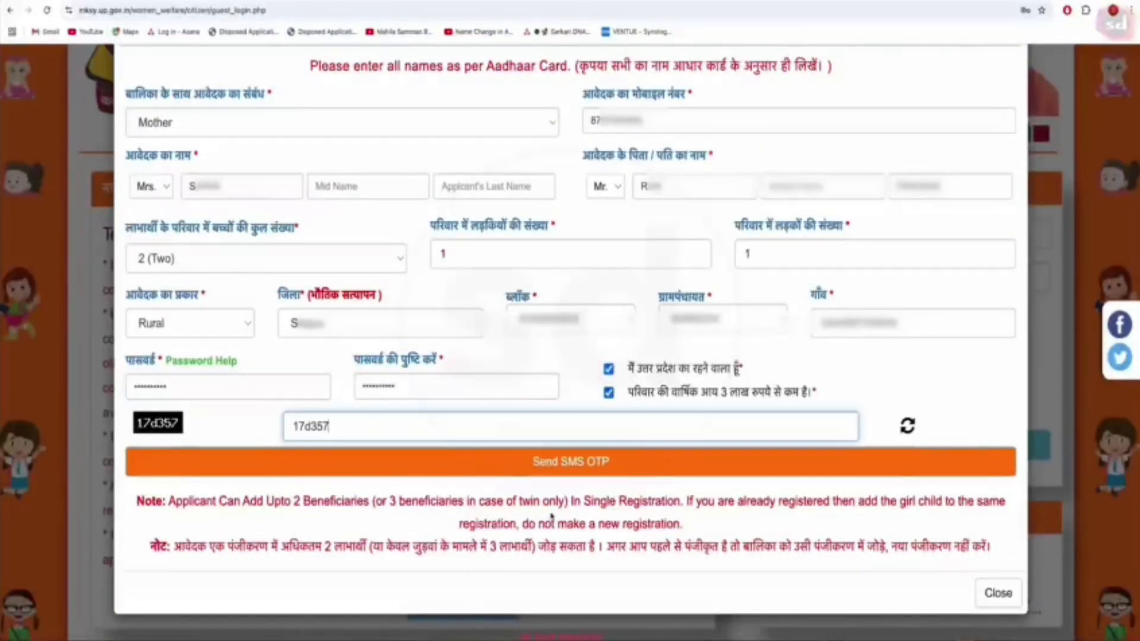
pyautogui.click(579, 464)
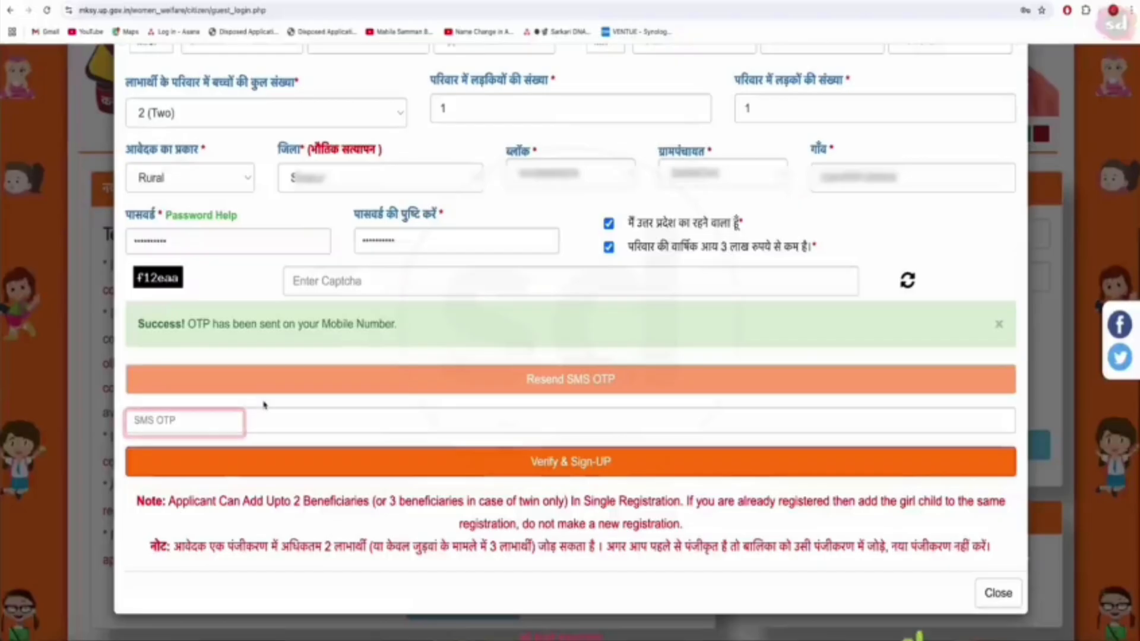
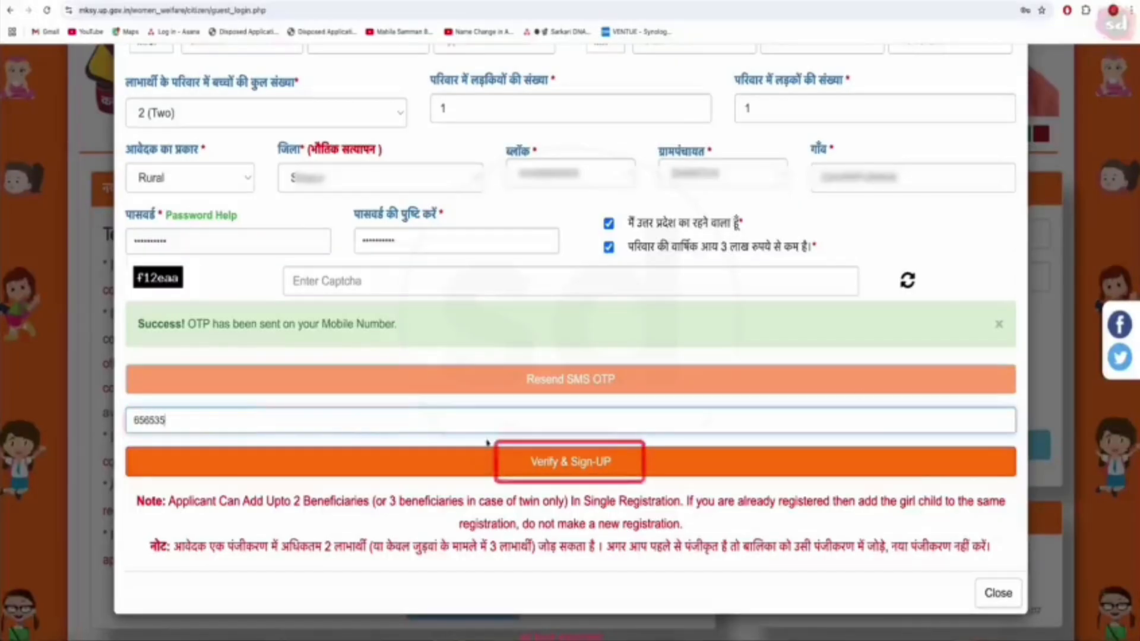
# - Enter the received SMS OTP and verify to complete the sign-up
pyautogui.click(567, 466)
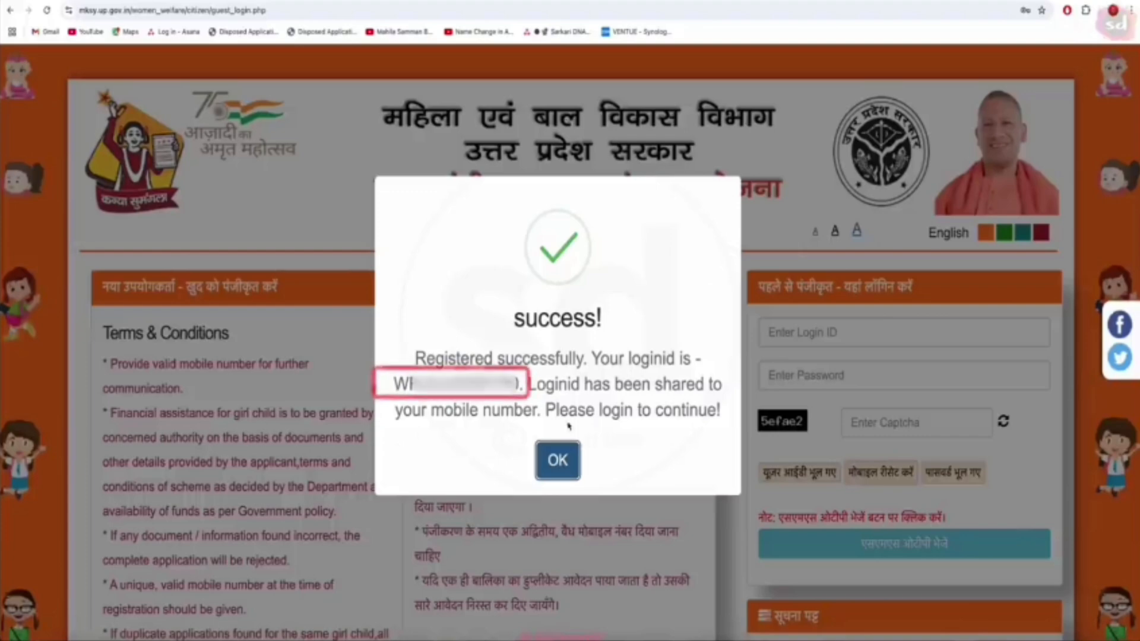
# - Dismiss the registration success message and enter the new login ID and the account password in the login form
pyautogui.click(565, 468)
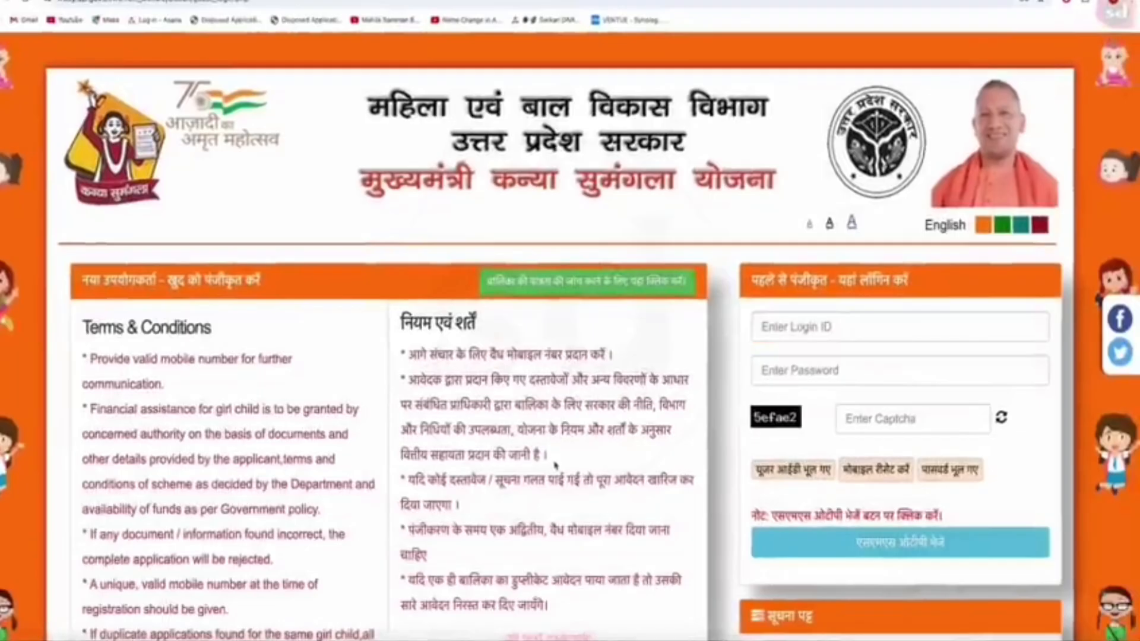
pyautogui.click(838, 333)
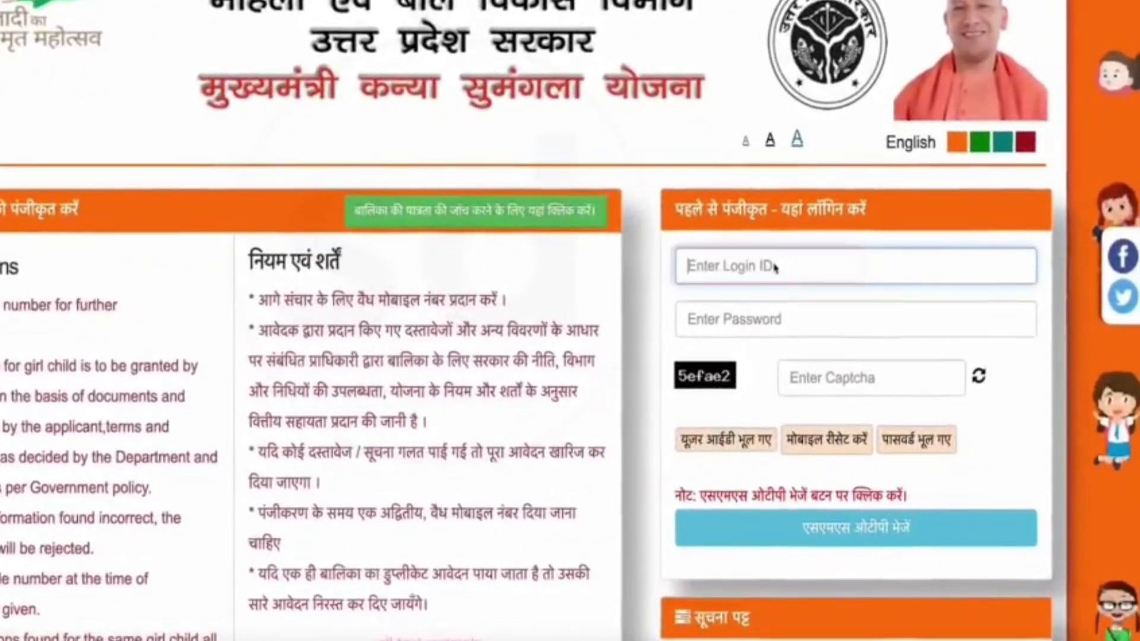
pyautogui.write('W***********0')
pyautogui.press('Tab')
pyautogui.write('*****')
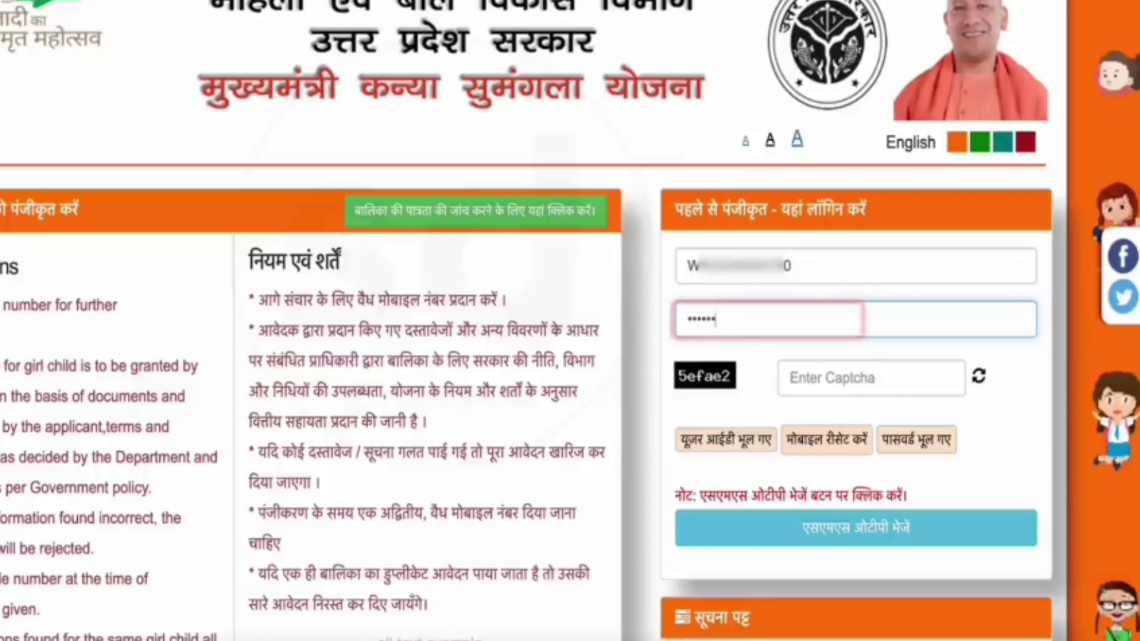
pyautogui.write('**')
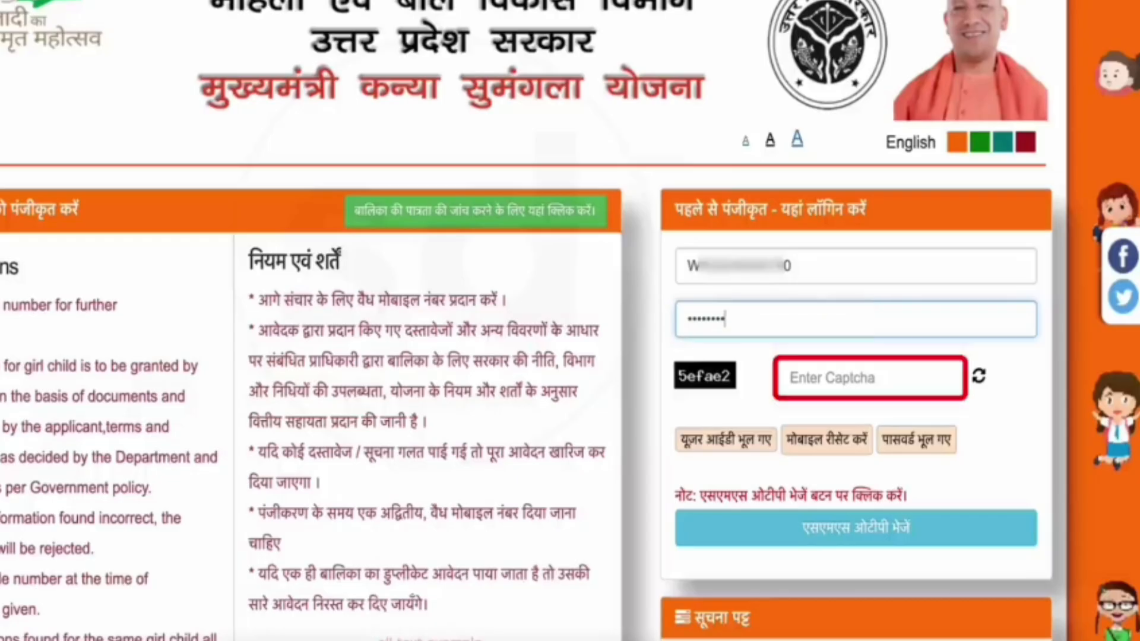
pyautogui.write('**')
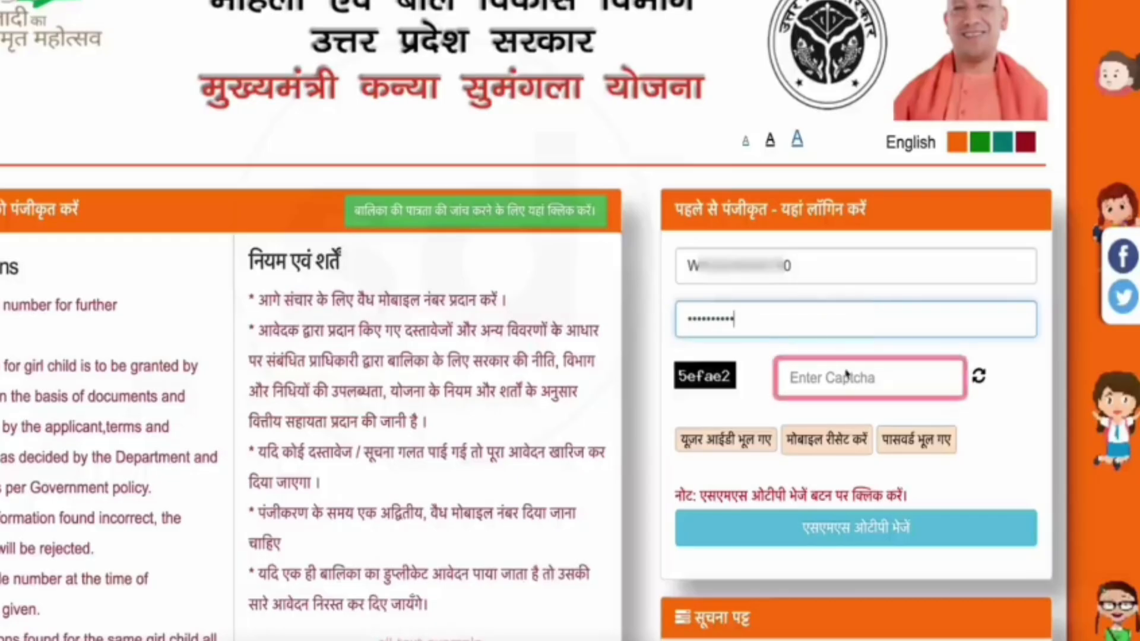
# - Enter the captcha 5efae2 and request the SMS OTP for login
pyautogui.click(846, 375)
pyautogui.write('5efae2')
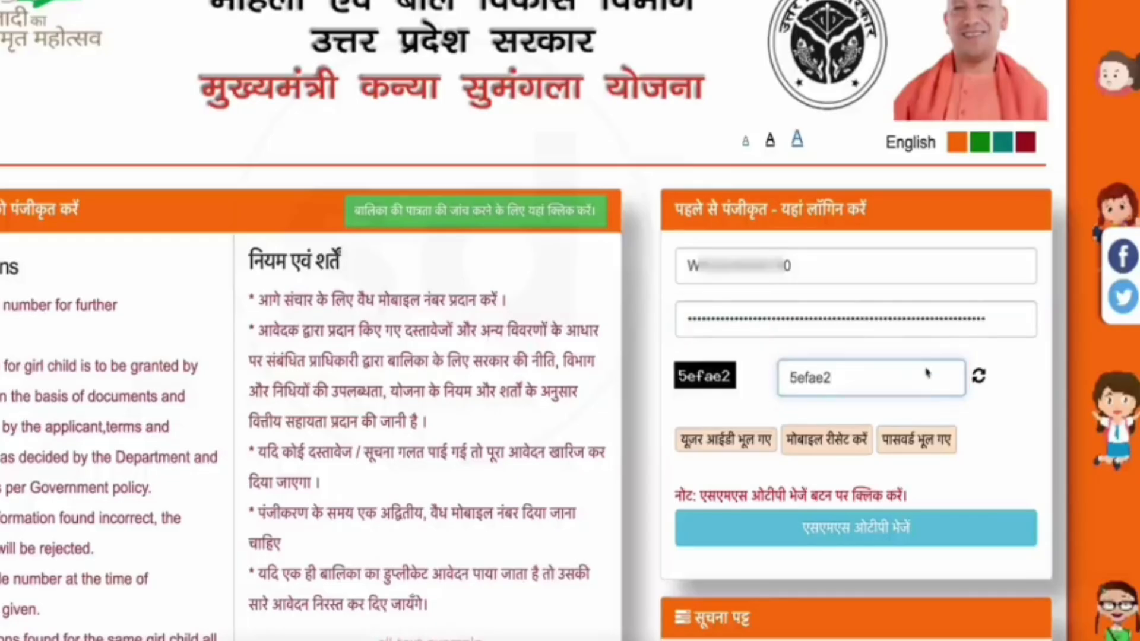
pyautogui.scroll(-1, 926, 375)
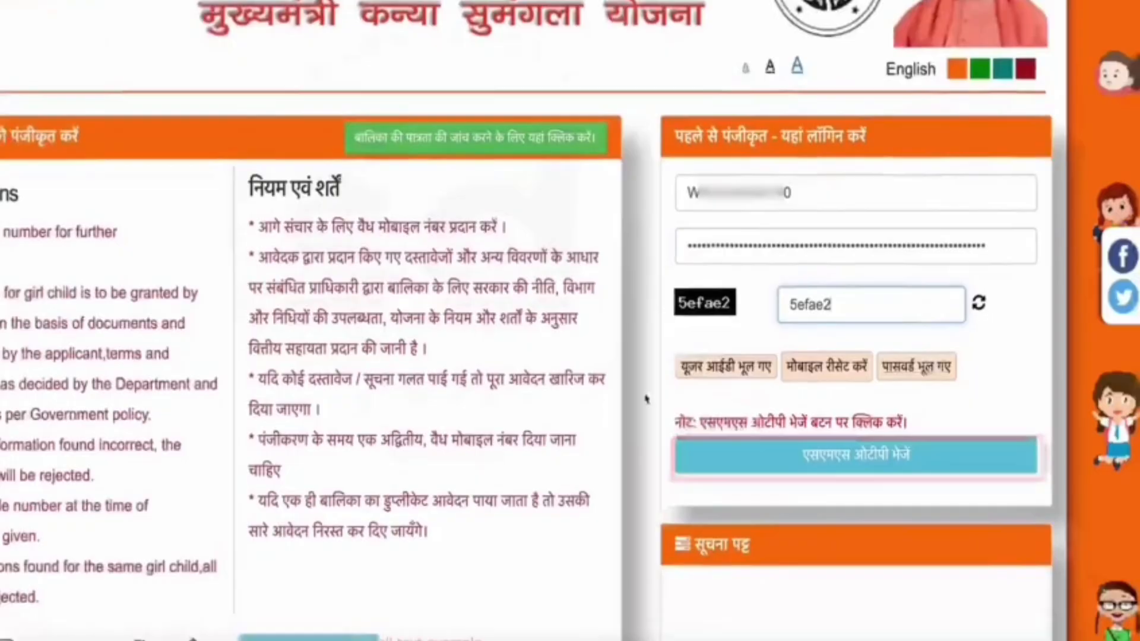
pyautogui.click(889, 469)
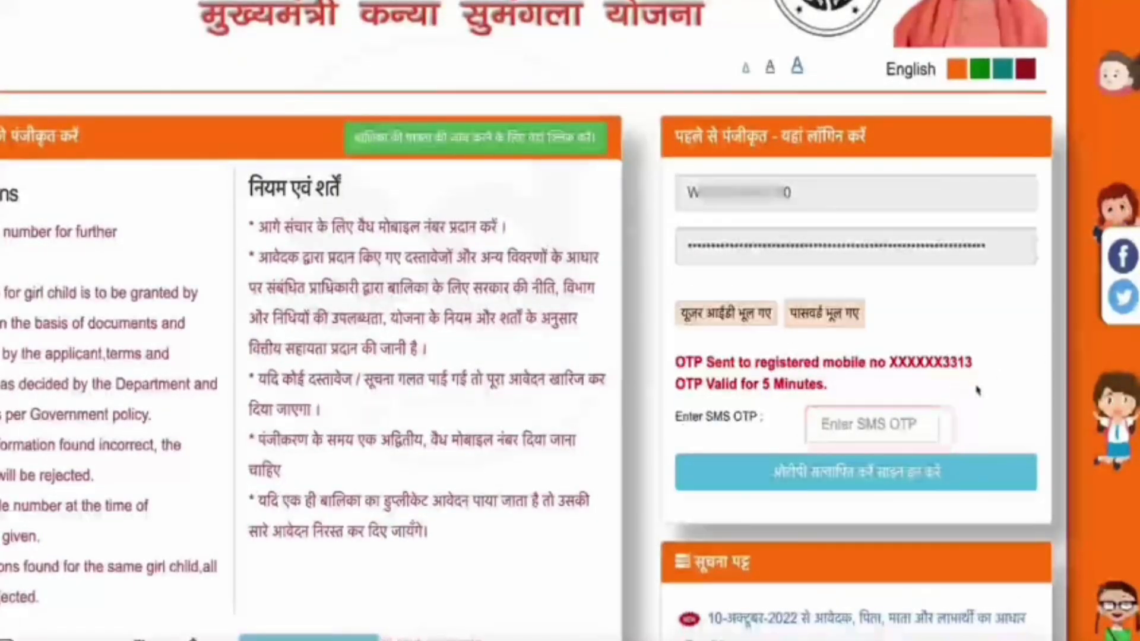
# - Enter the received SMS OTP and verify it to log in
pyautogui.scroll(-1, 977, 390)
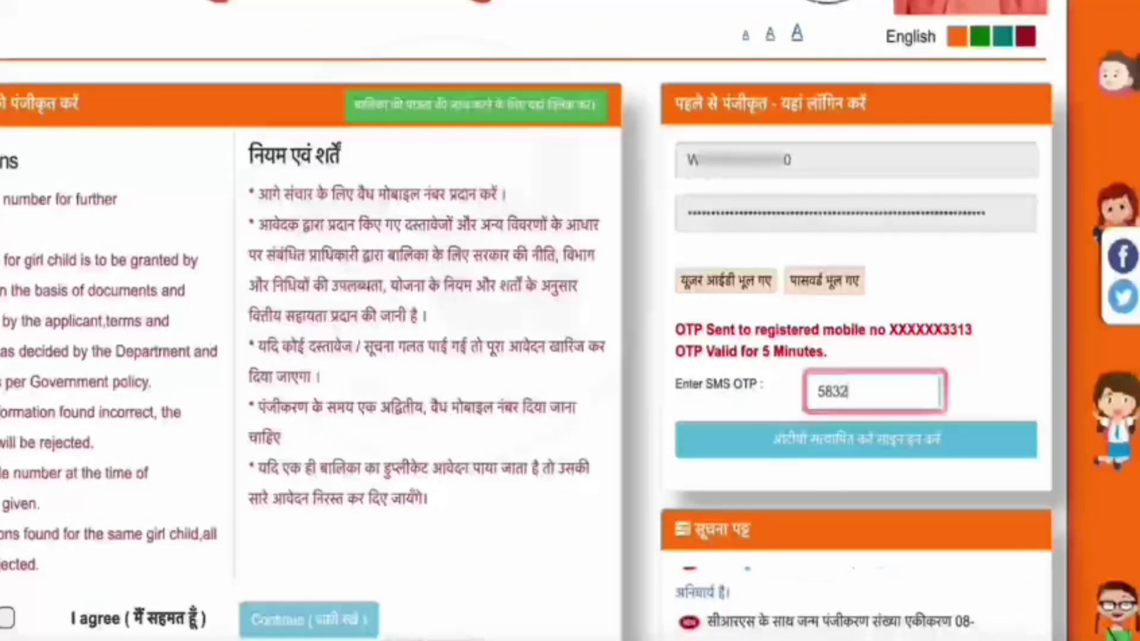
pyautogui.click(852, 442)
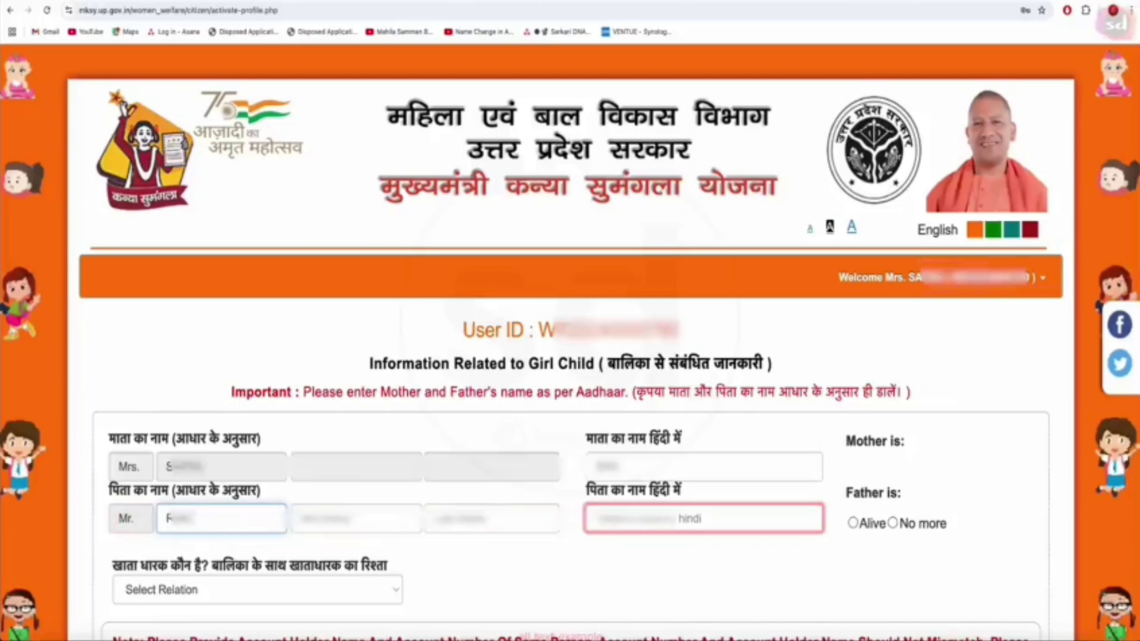
# - Mark the father as Alive and set the account holder's relation to the girl as Mother
pyautogui.scroll(-3, 834, 349)
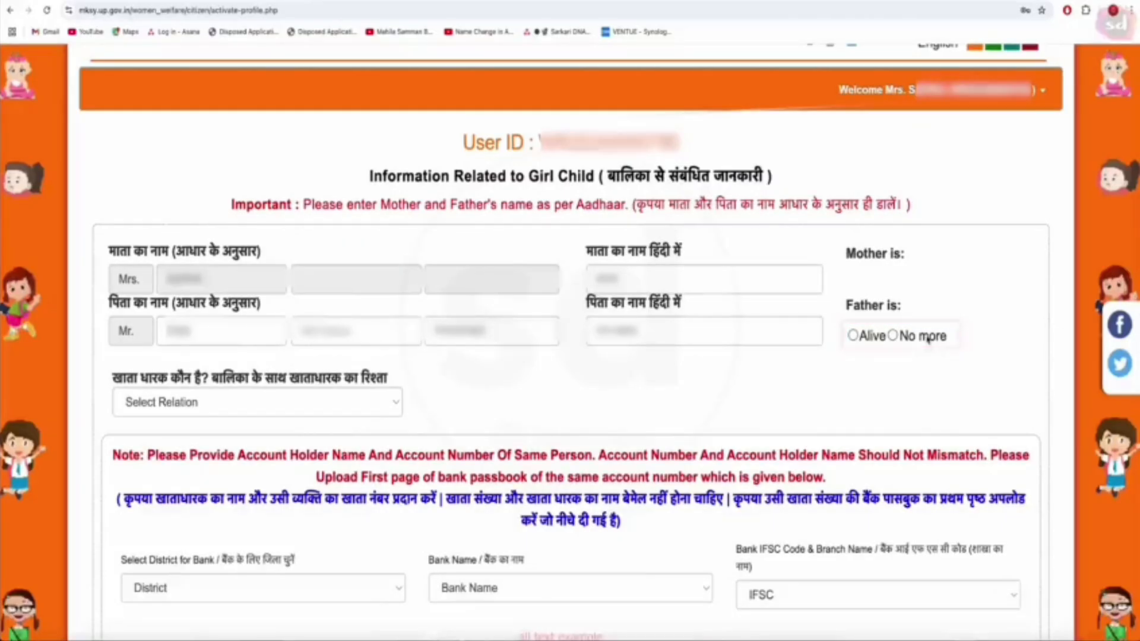
pyautogui.click(853, 336)
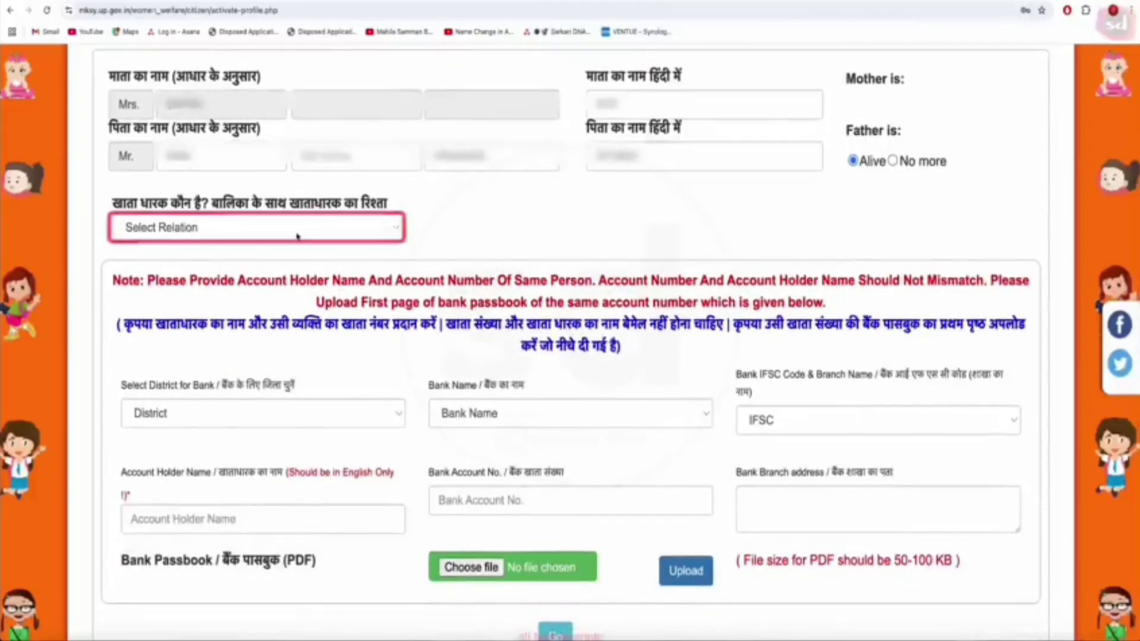
pyautogui.click(297, 235)
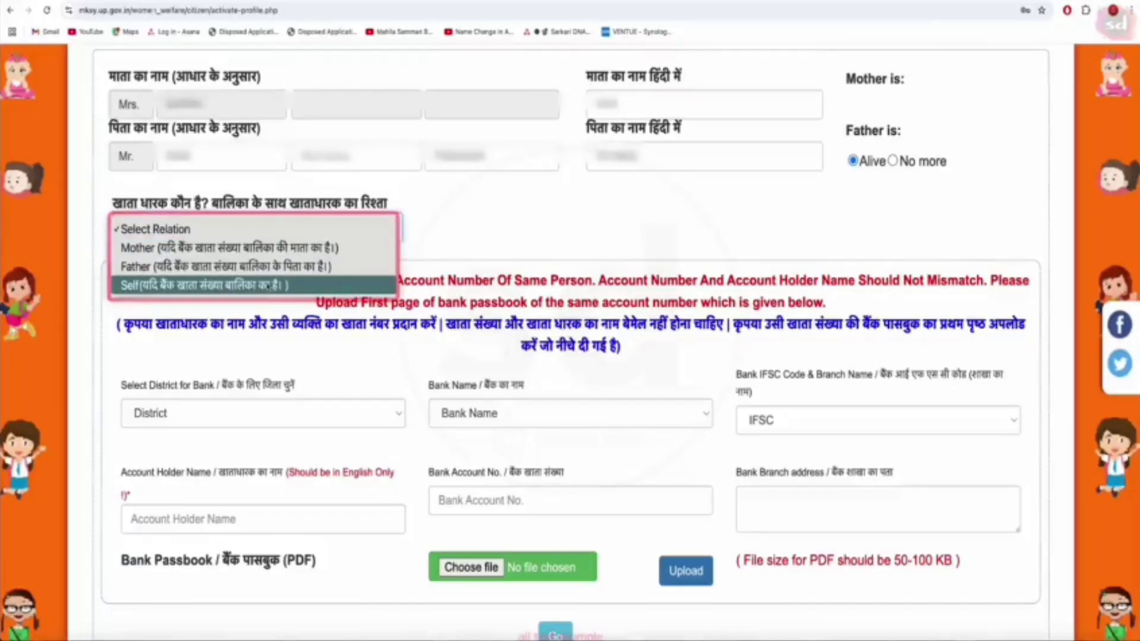
pyautogui.click(291, 248)
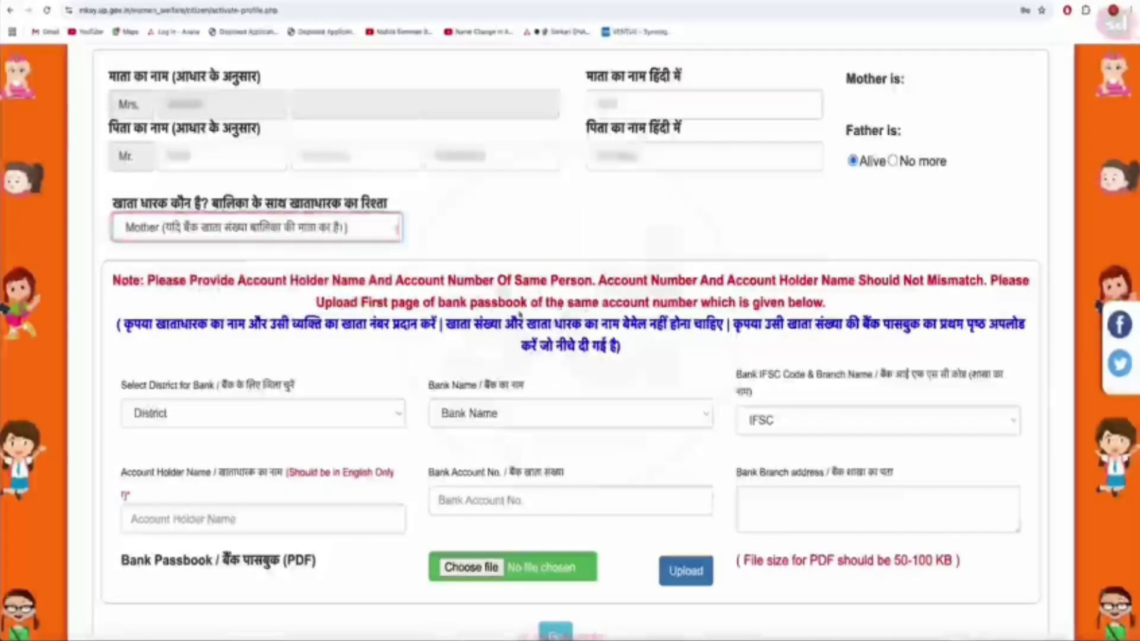
# - Select the bank's district, ARYAVART BANK as the bank, and the IFSC code and branch
pyautogui.scroll(-2, 520, 384)
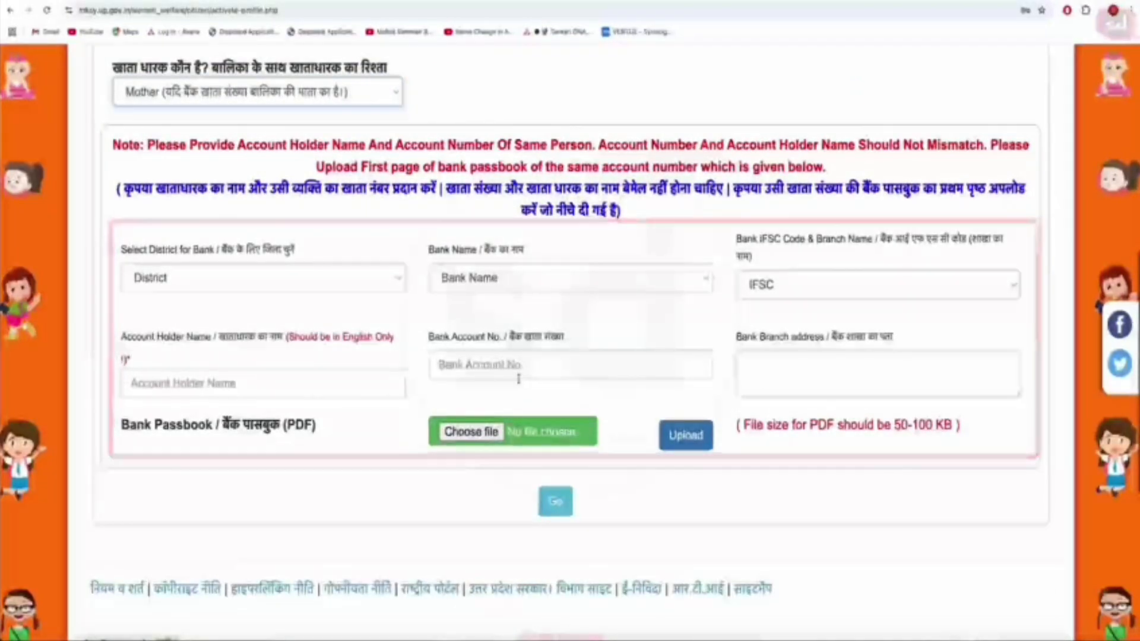
pyautogui.click(384, 276)
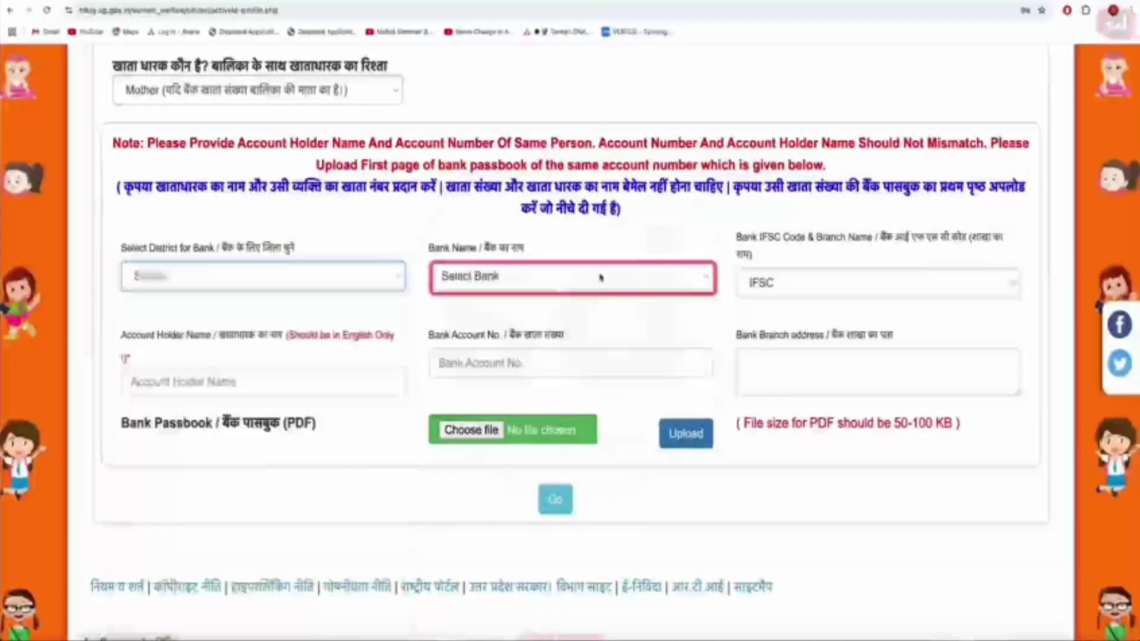
pyautogui.click(602, 278)
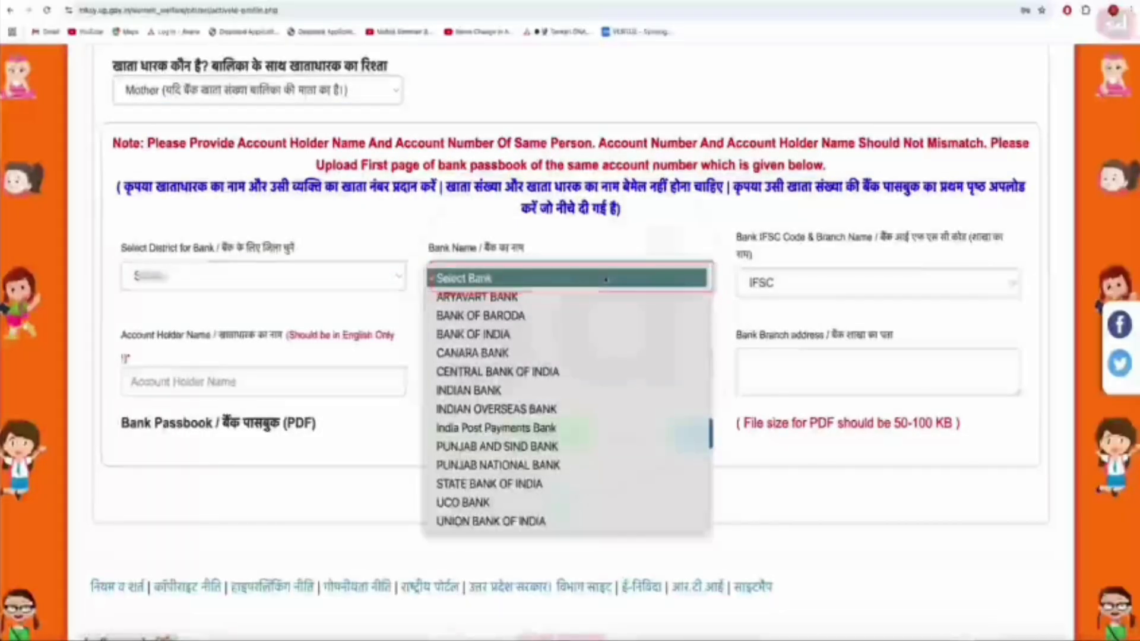
pyautogui.click(476, 297)
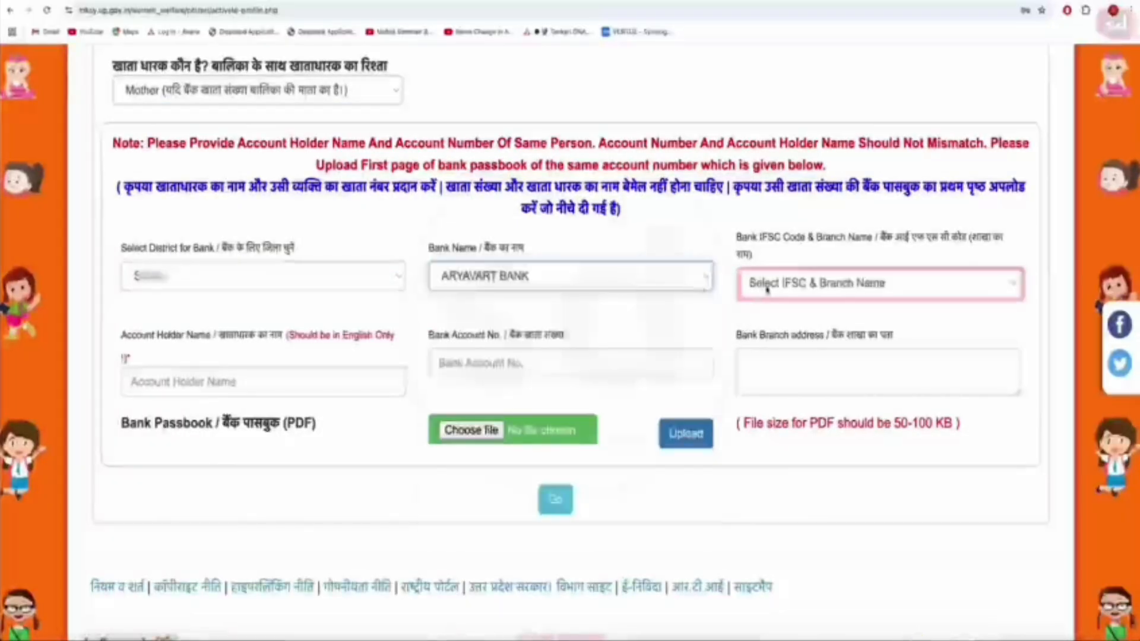
pyautogui.click(805, 285)
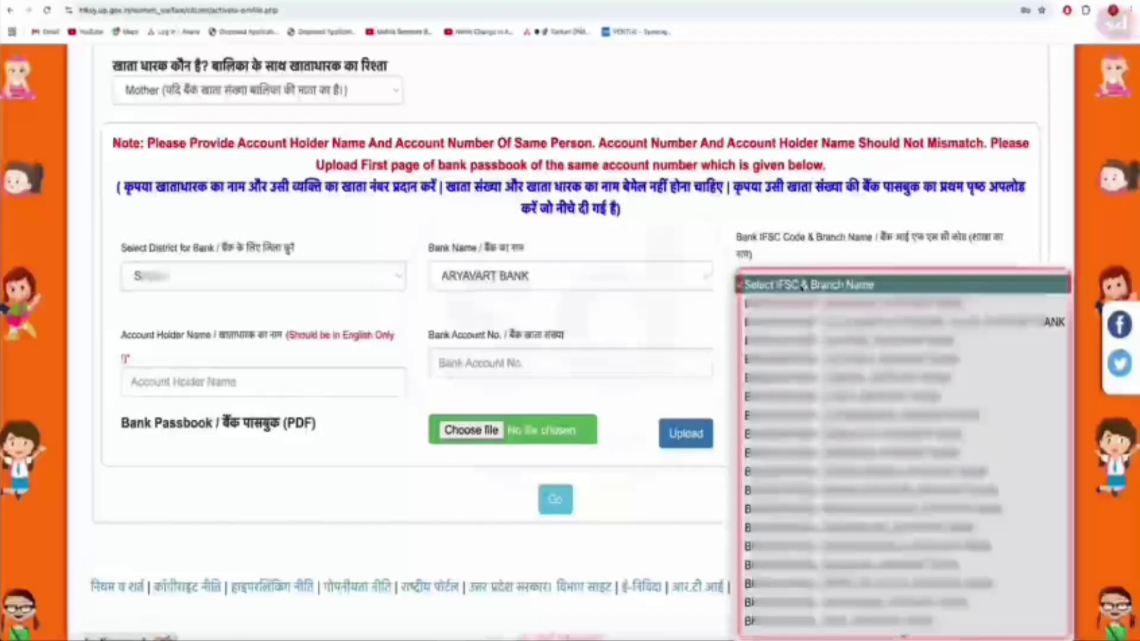
pyautogui.press('Down')
pyautogui.press('Down')
pyautogui.press('Down')
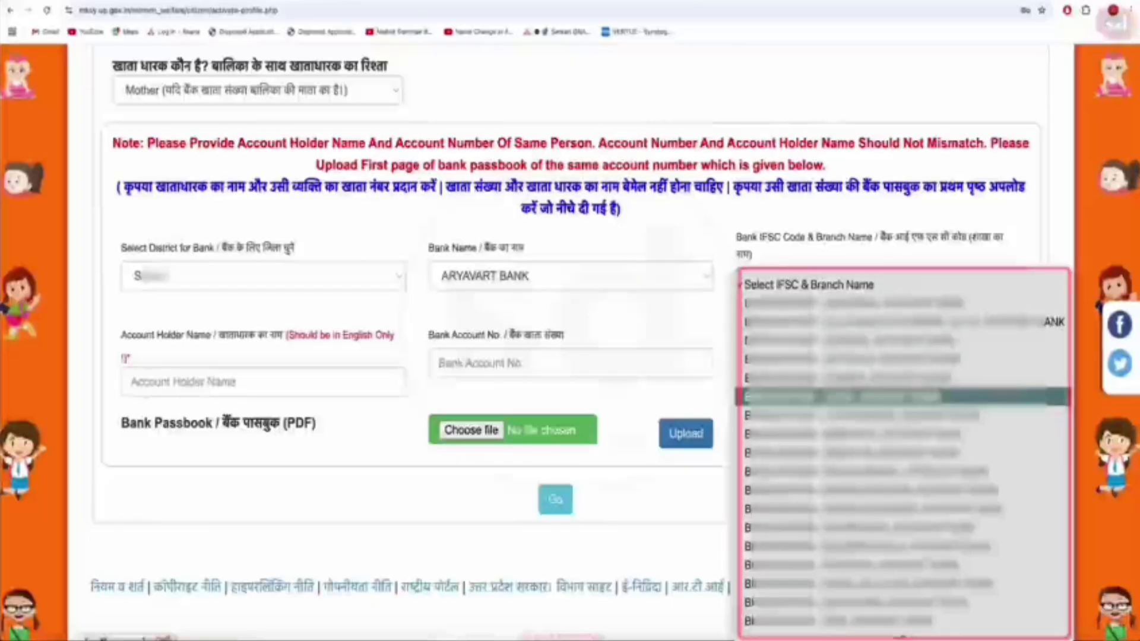
pyautogui.press('Return')
# - Enter the account holder's name, the bank account number and the branch address
pyautogui.click(322, 384)
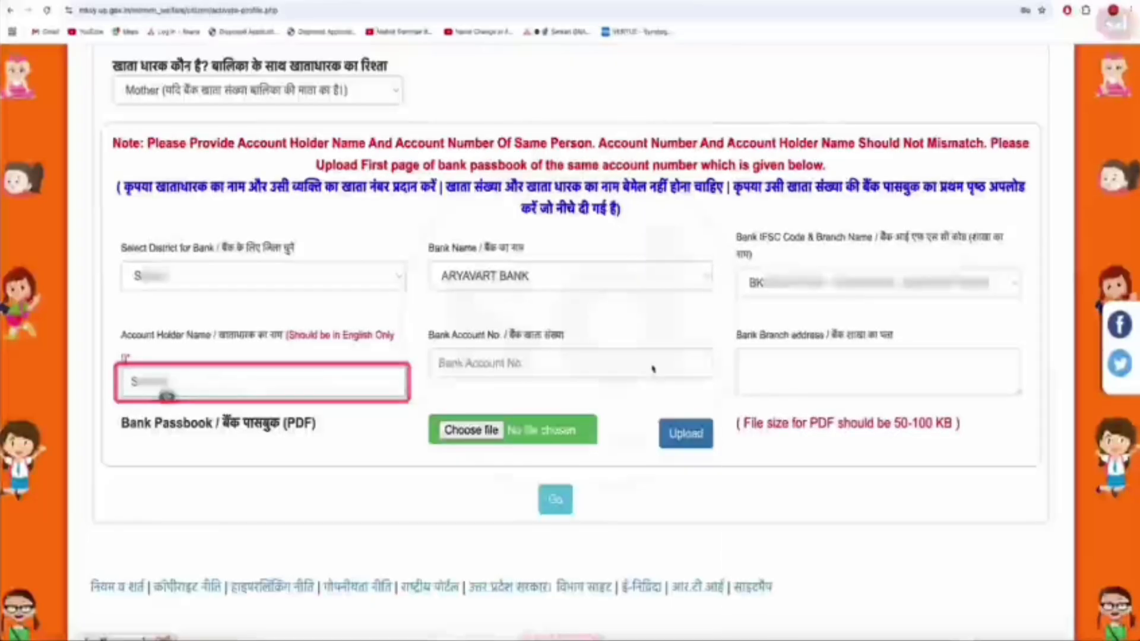
pyautogui.click(652, 364)
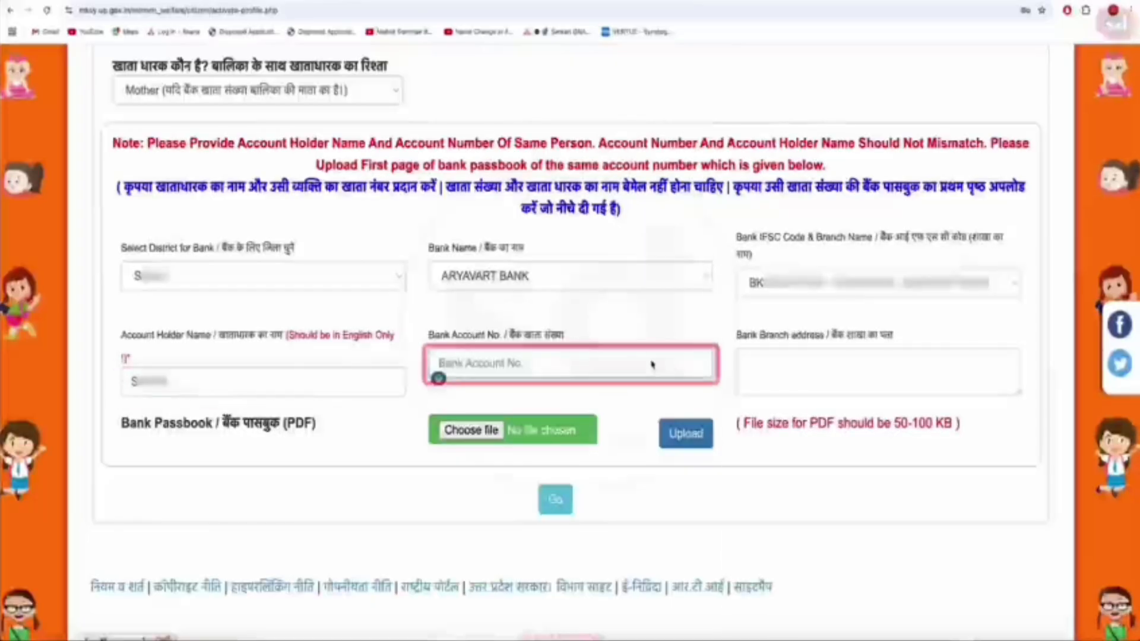
pyautogui.write('21')
pyautogui.click(829, 366)
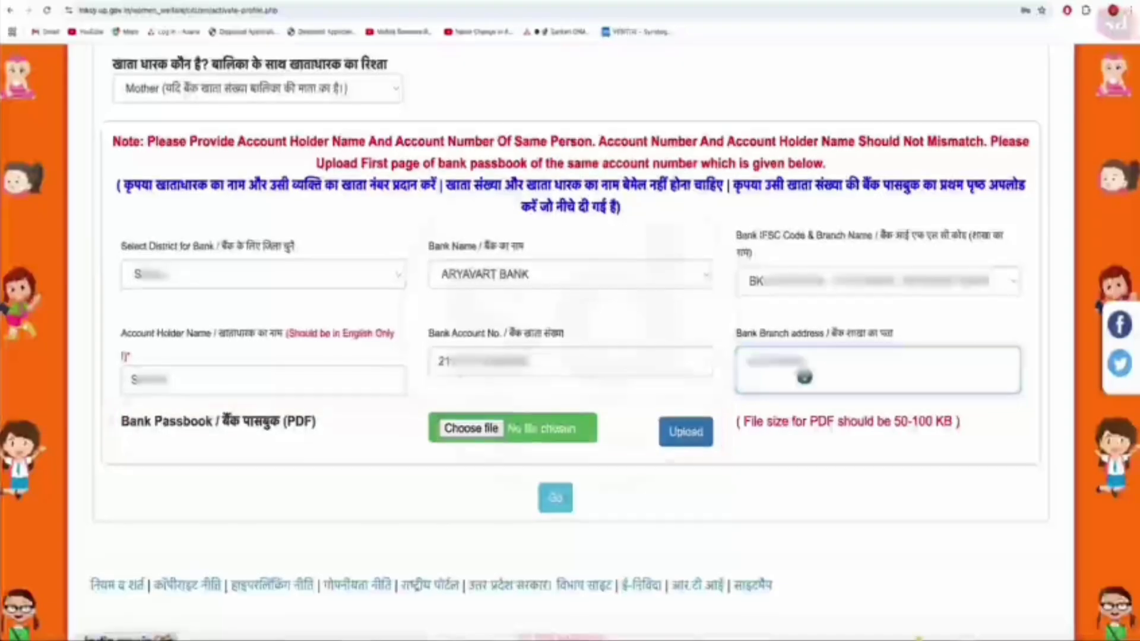
pyautogui.click(842, 456)
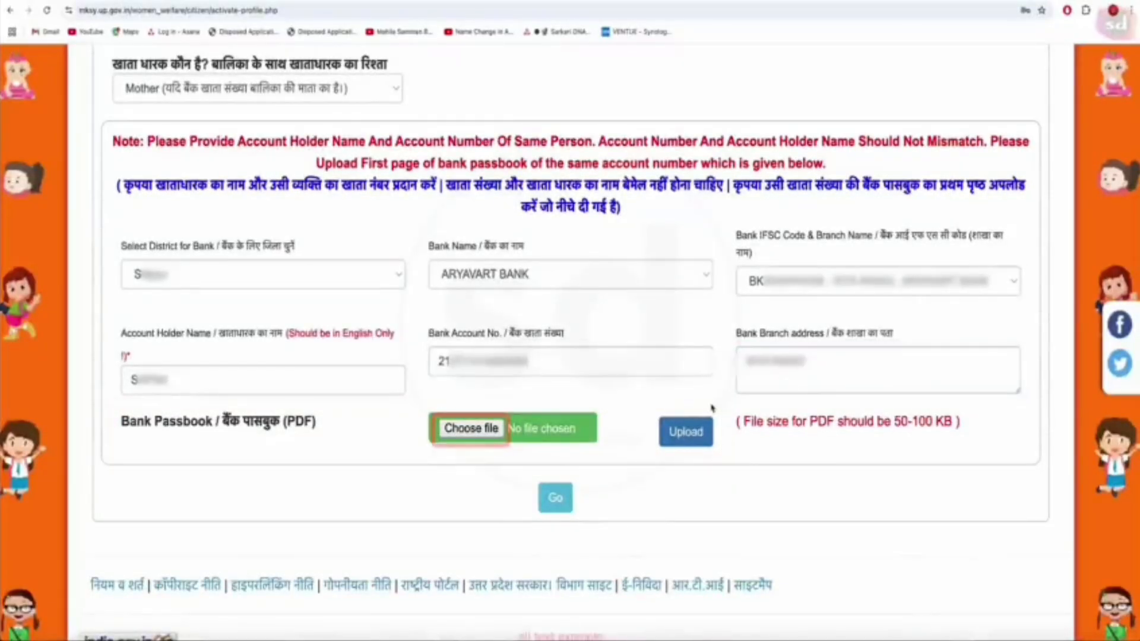
# - Choose the bank passbook PDF from the Desktop and upload it
pyautogui.click(470, 428)
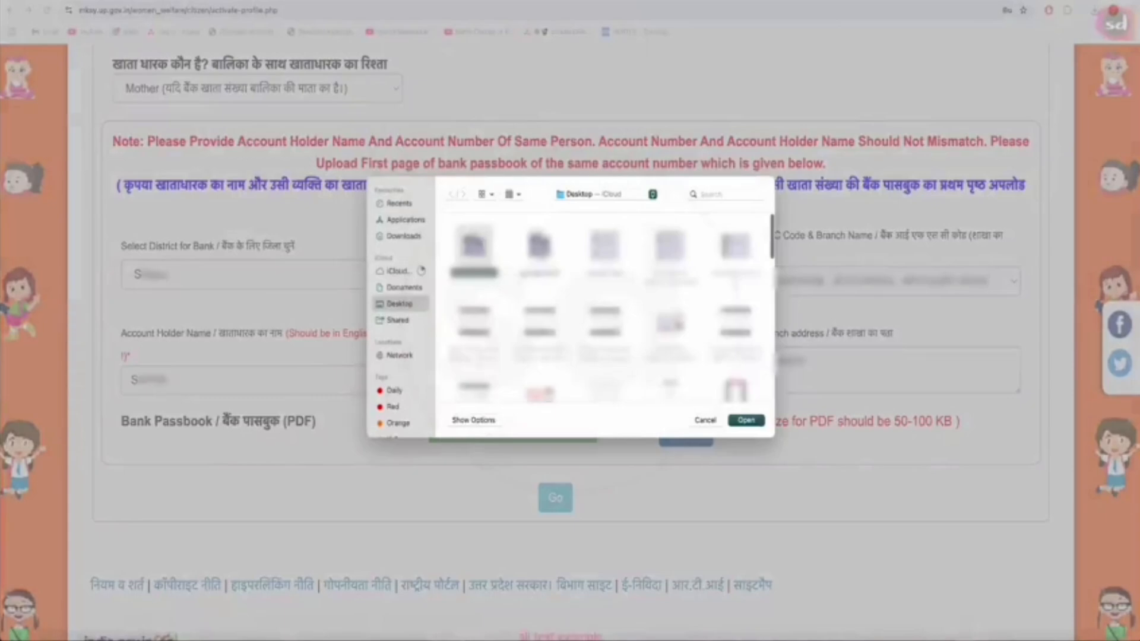
pyautogui.click(746, 420)
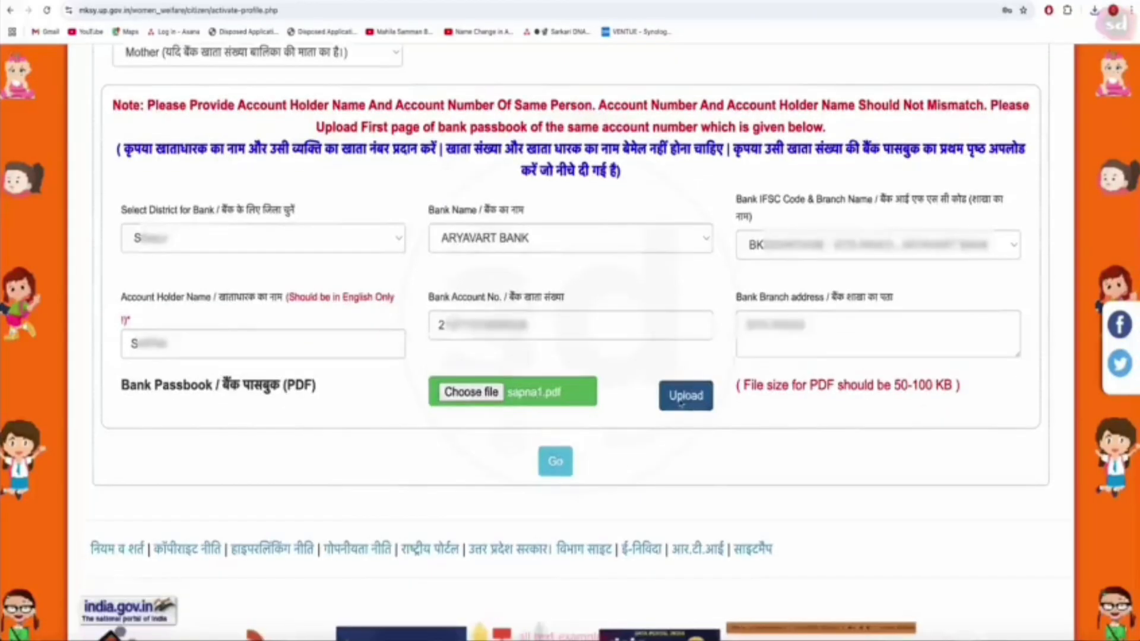
pyautogui.click(680, 403)
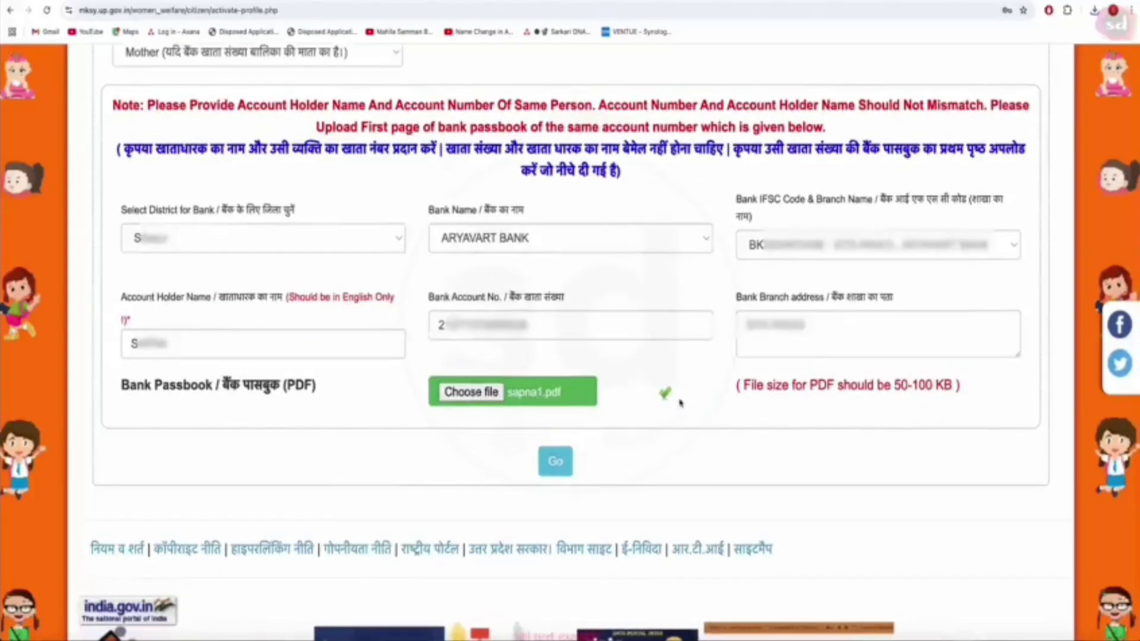
# - Submit the bank details and dismiss the success message
pyautogui.scroll(-1, 681, 403)
pyautogui.click(558, 427)
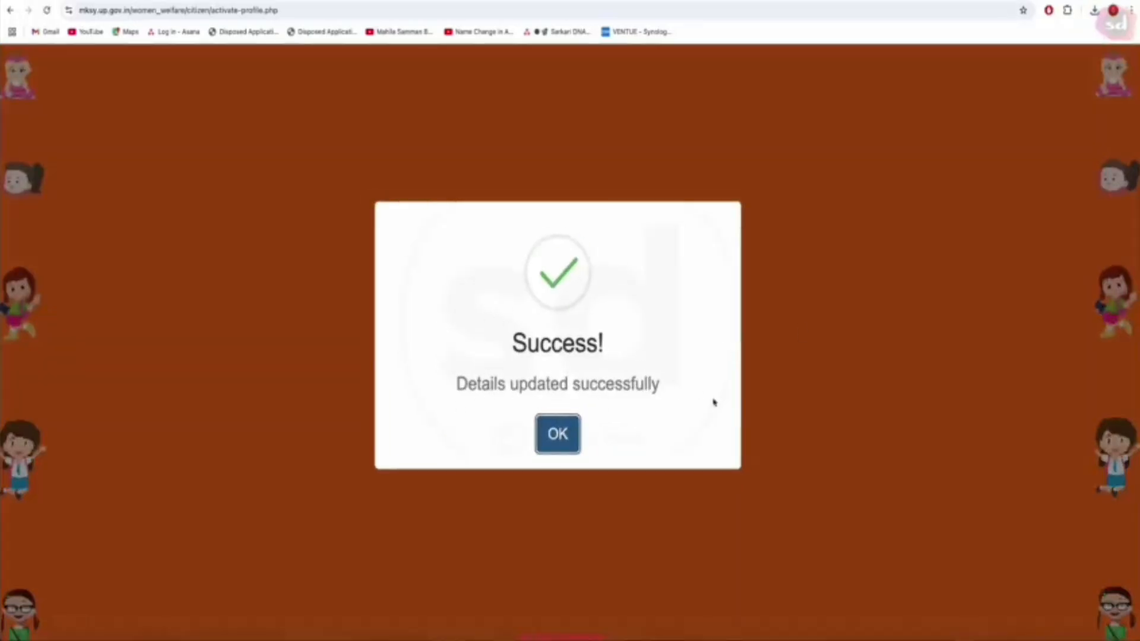
pyautogui.click(546, 446)
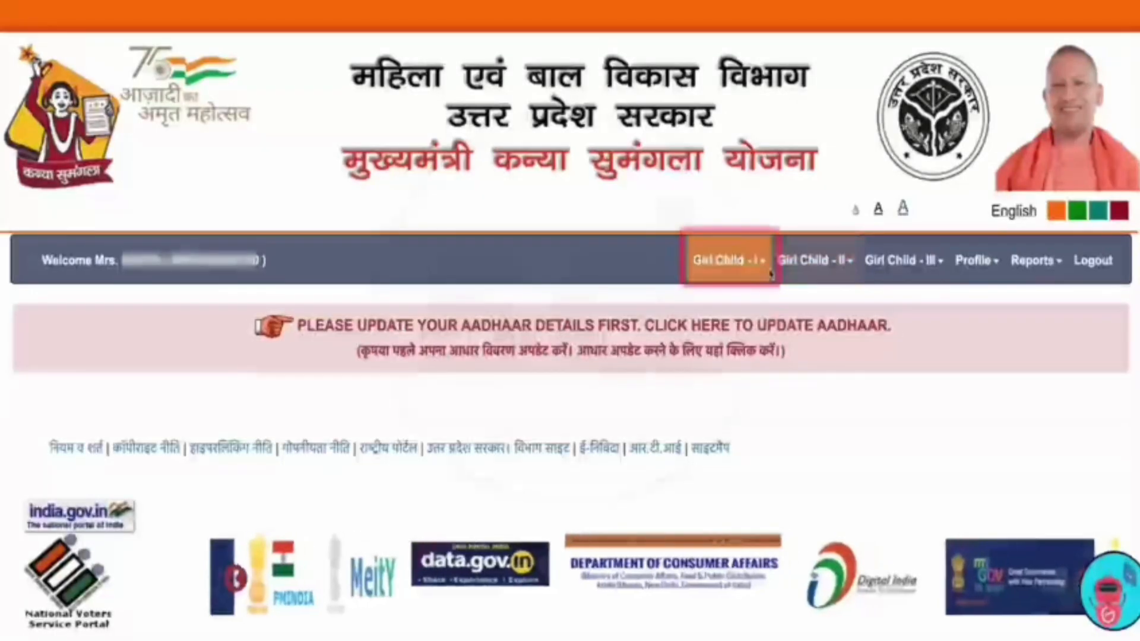
# - Open Add Beneficiary for Girl Child - I and enter the girl's first and last name
pyautogui.click(763, 276)
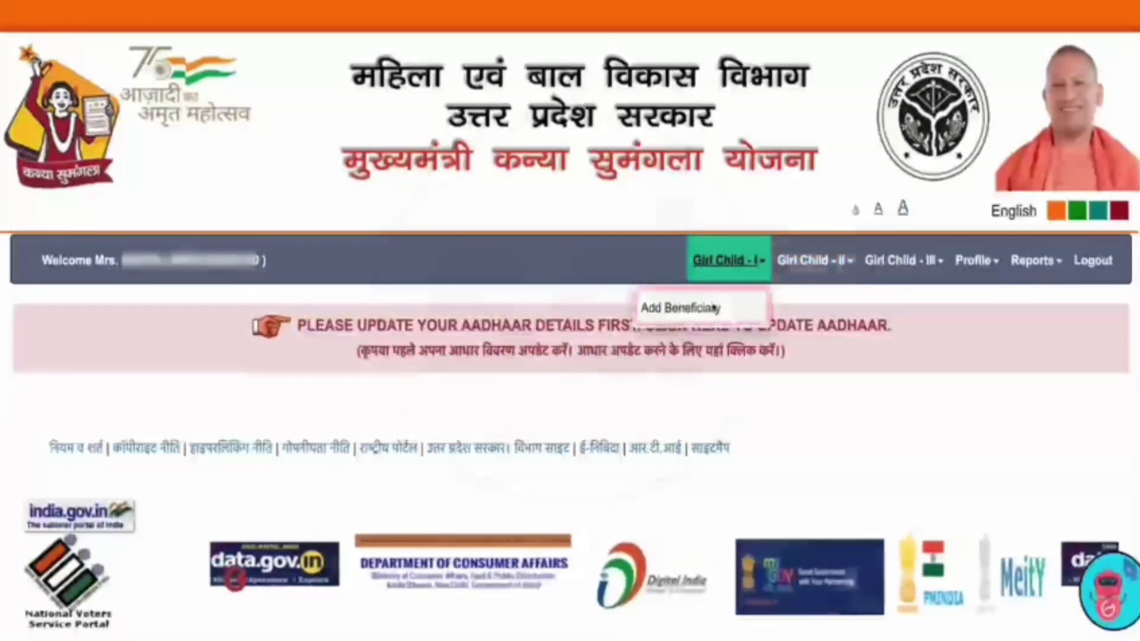
pyautogui.click(682, 307)
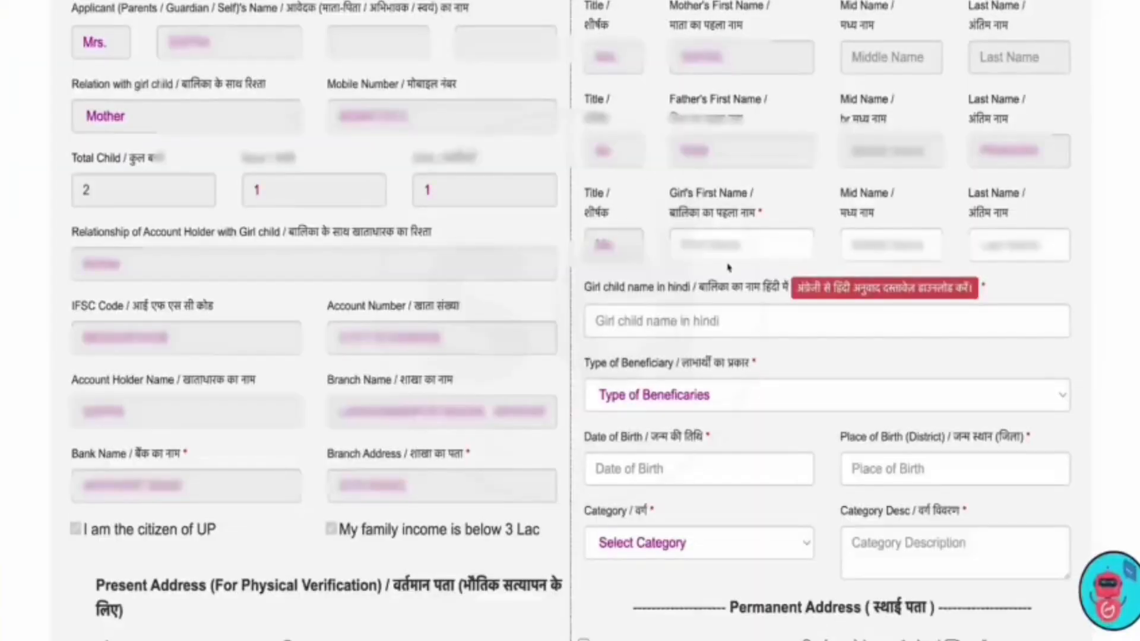
pyautogui.click(685, 258)
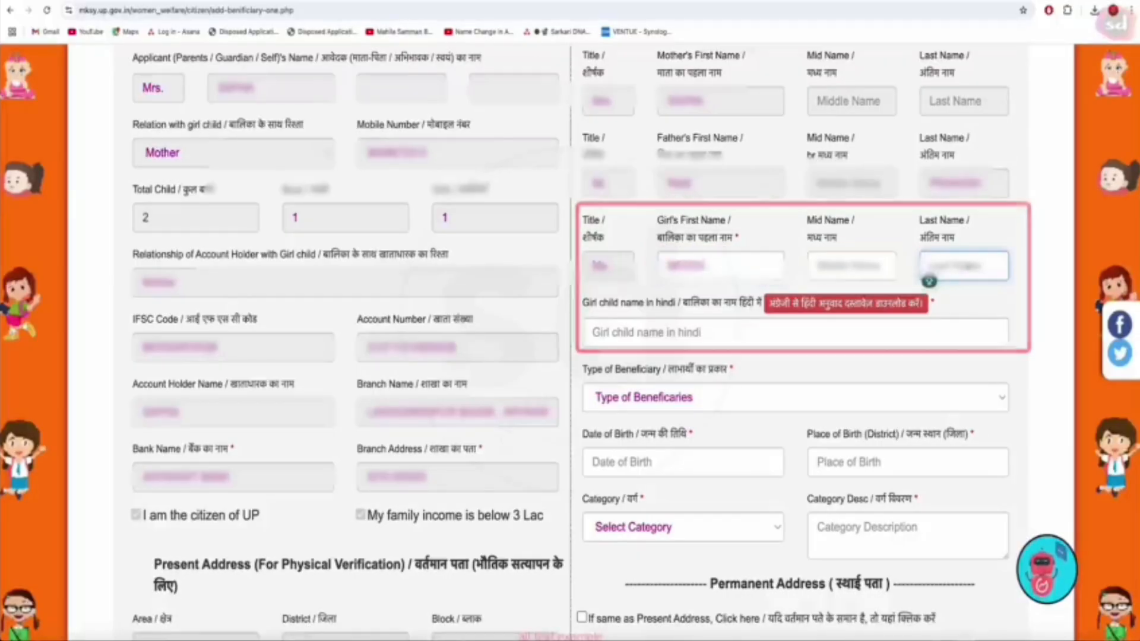
pyautogui.write('DEVI')
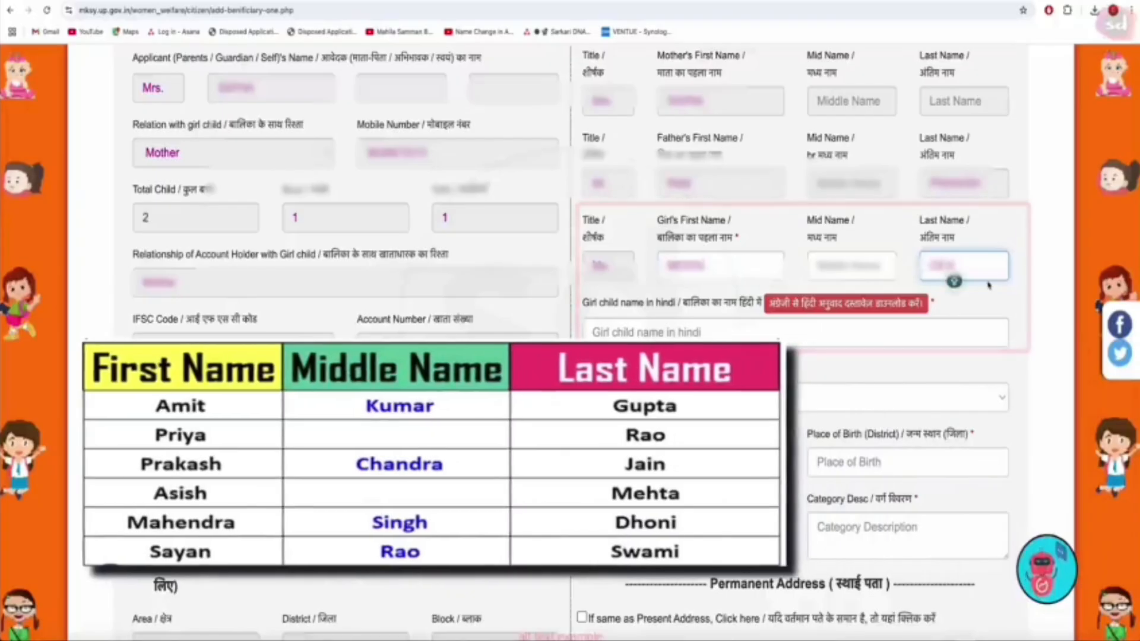
# - Enter the girl's name in Hindi and set the type of beneficiary to Biological
pyautogui.scroll(-1, 983, 304)
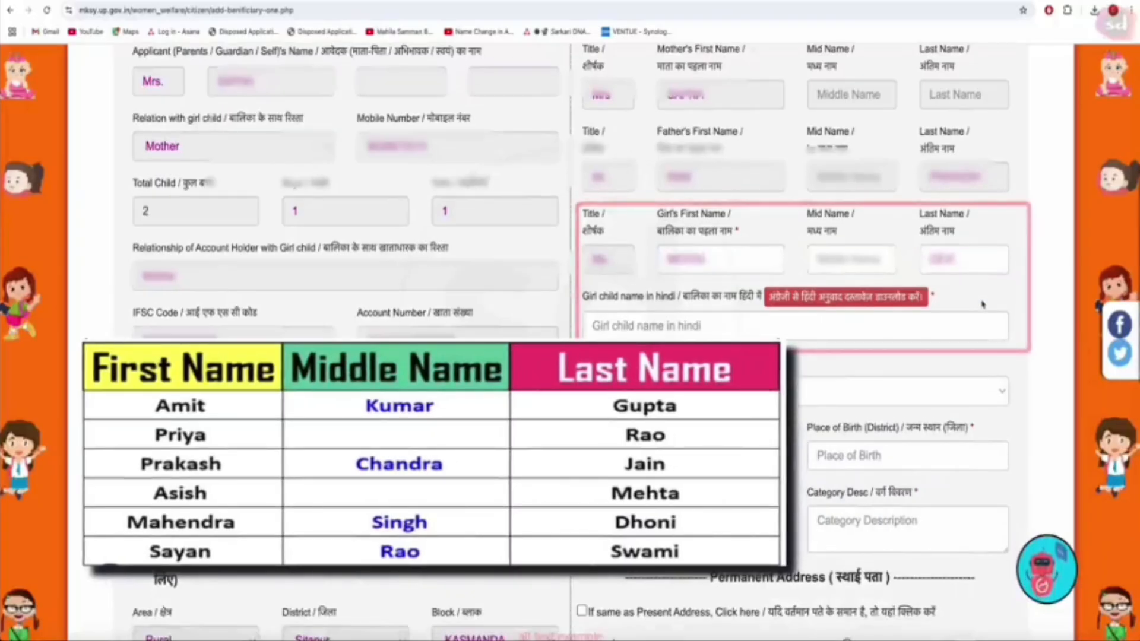
pyautogui.scroll(-1, 982, 305)
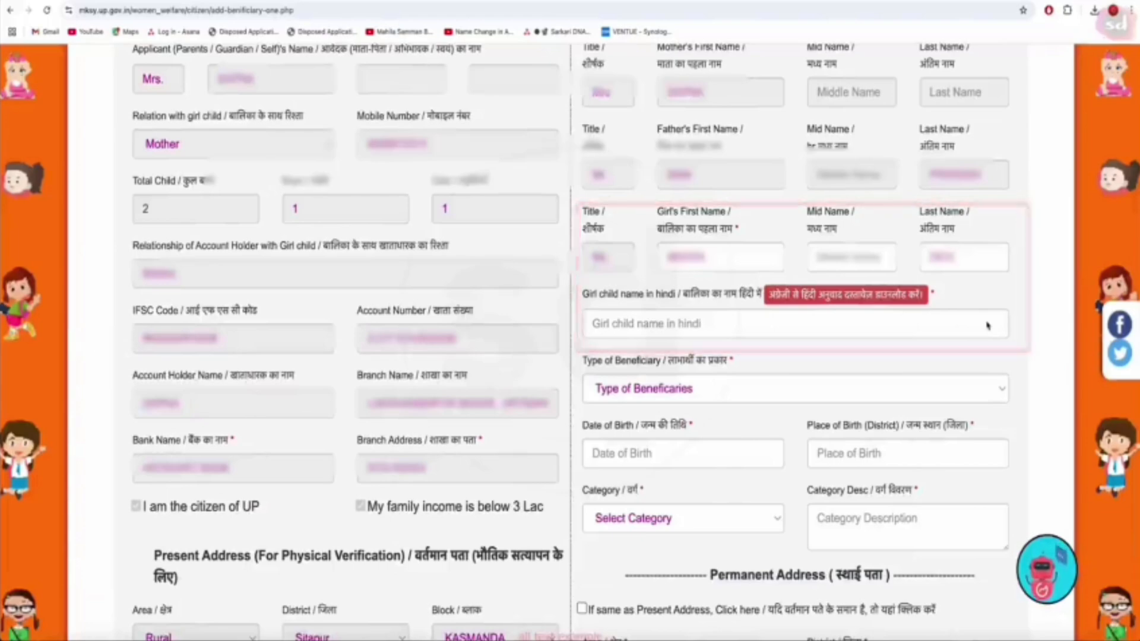
pyautogui.click(961, 336)
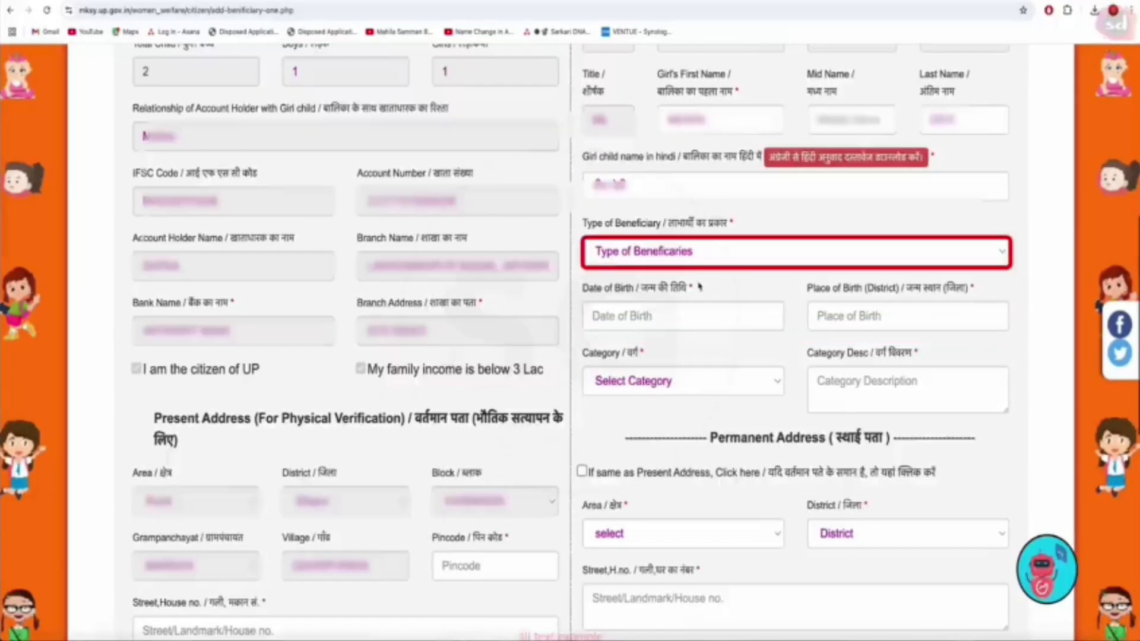
pyautogui.click(707, 263)
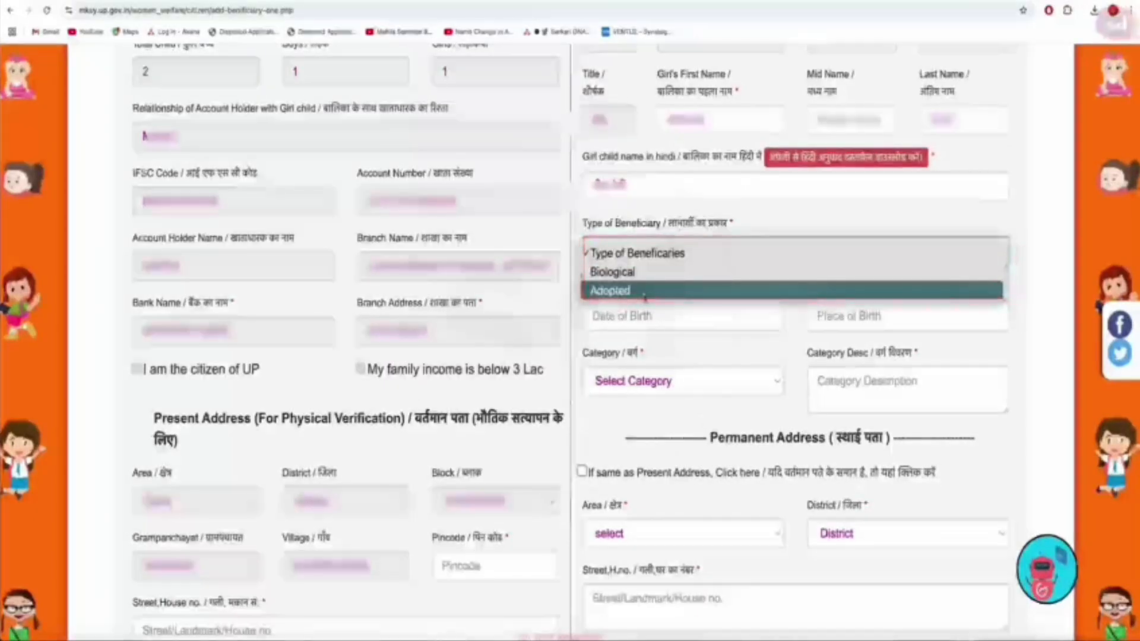
pyautogui.click(620, 273)
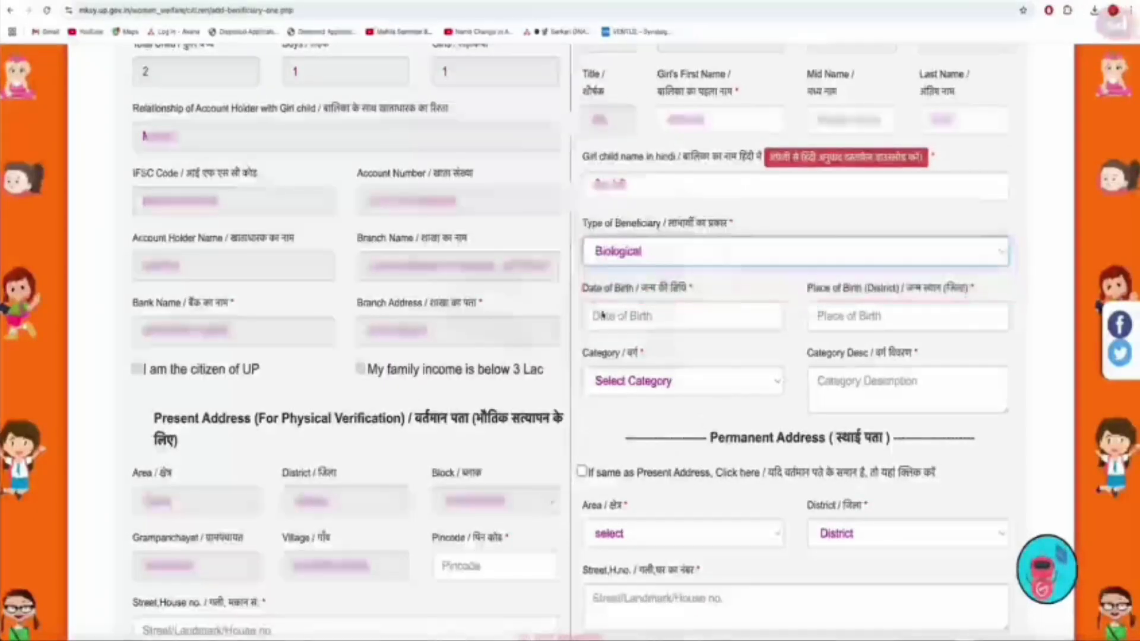
# - Pick the girl's date of birth from the calendar by choosing the year, month and day
pyautogui.click(739, 323)
pyautogui.click(668, 354)
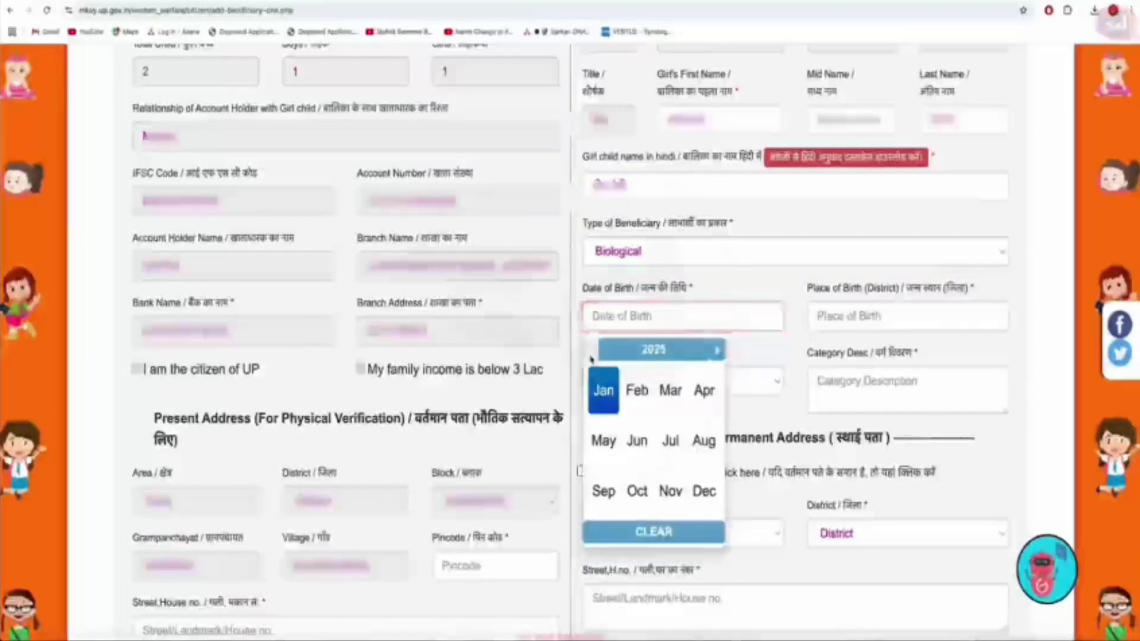
pyautogui.click(593, 353)
pyautogui.click(637, 491)
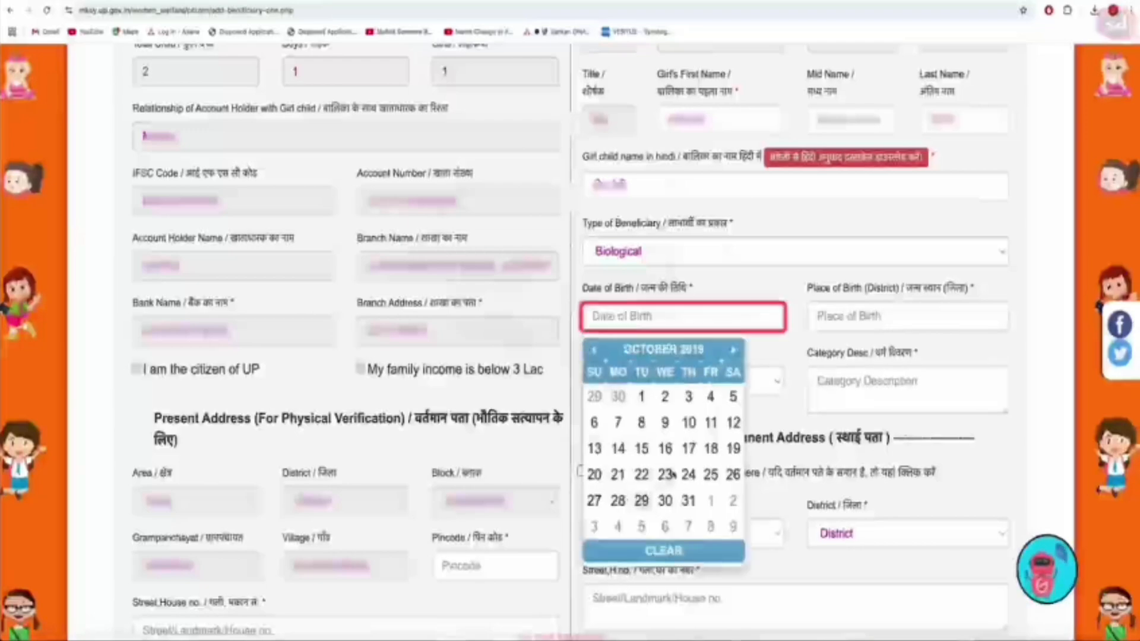
pyautogui.click(721, 488)
# - Enter SITAPUR as the girl's place of birth district
pyautogui.click(938, 327)
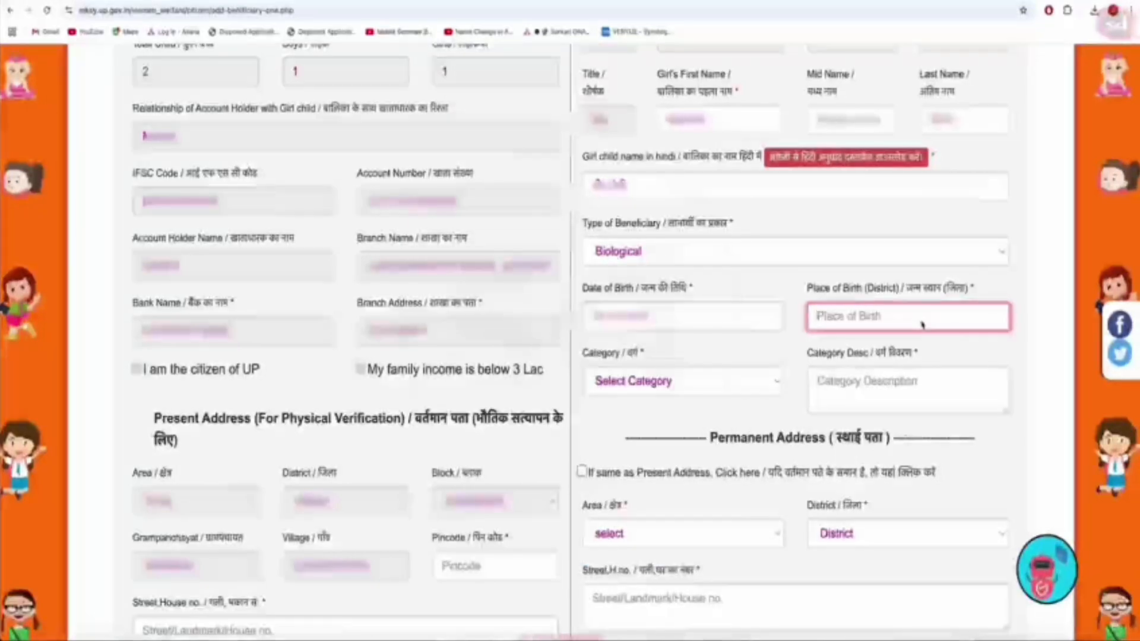
pyautogui.write('SITAPUR')
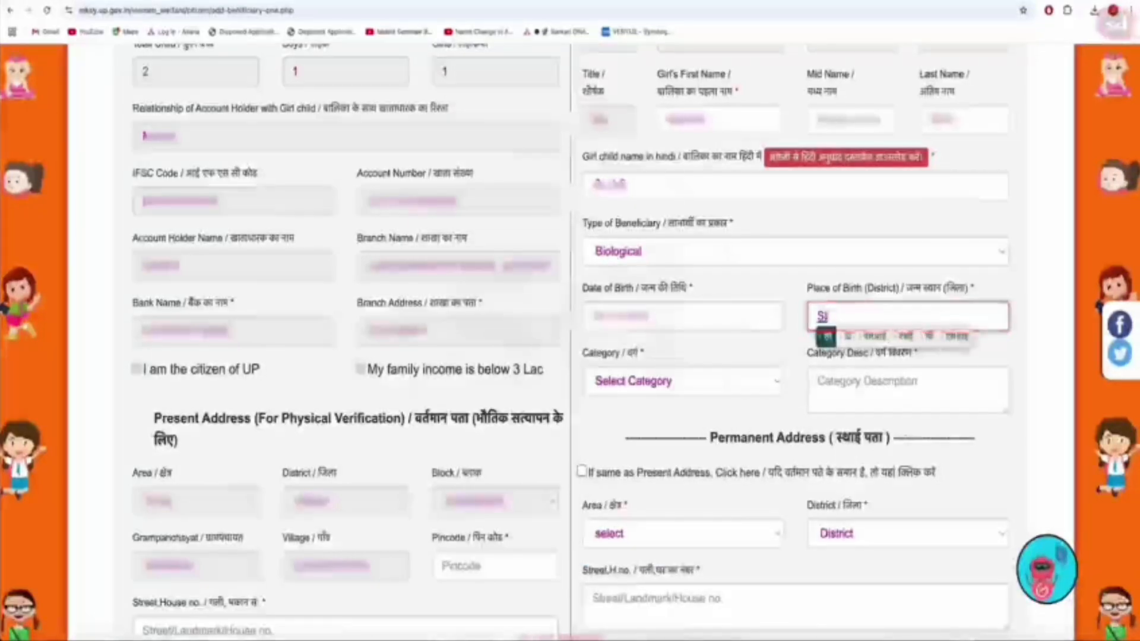
# - Set the category to Other Backward Class and enter AHIR as the category description
pyautogui.scroll(-2, 934, 463)
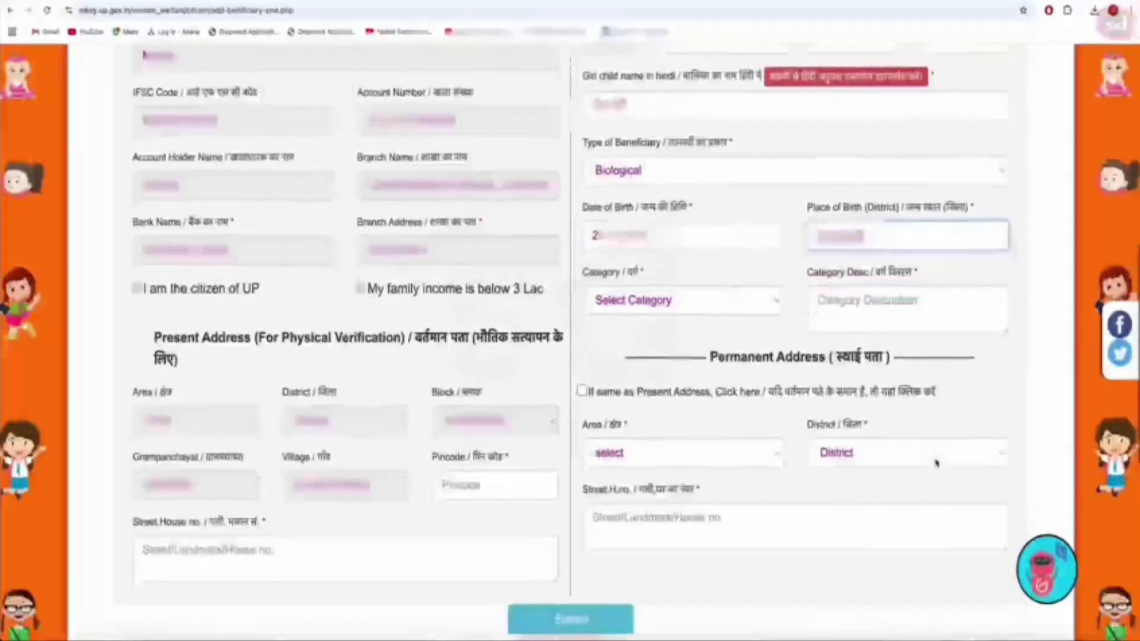
pyautogui.click(712, 290)
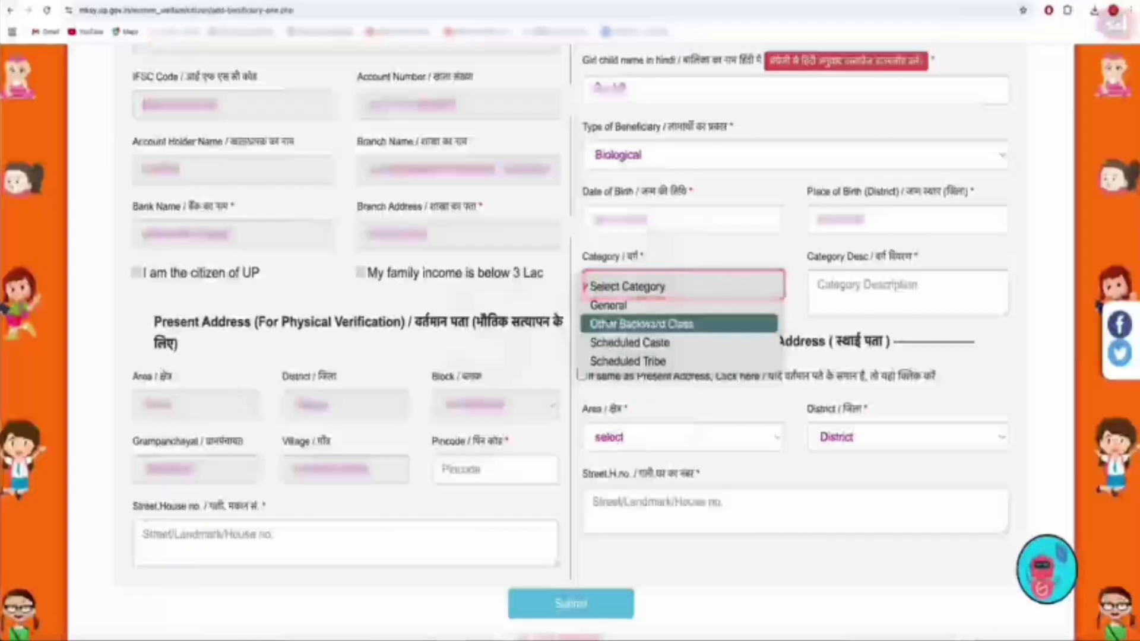
pyautogui.click(662, 327)
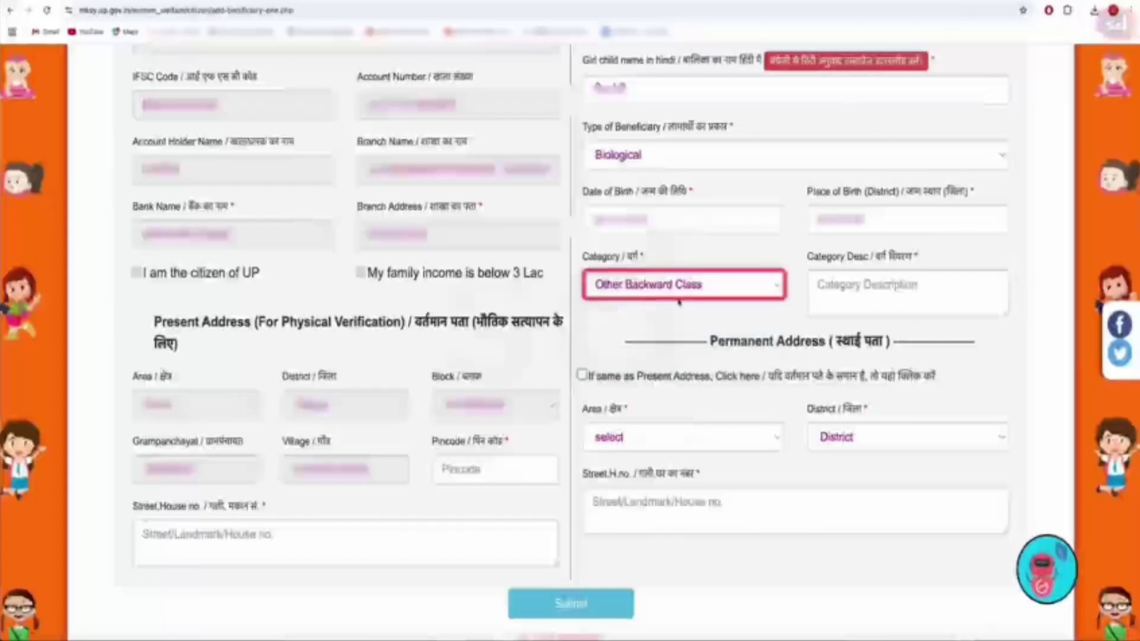
pyautogui.click(837, 296)
pyautogui.write('A')
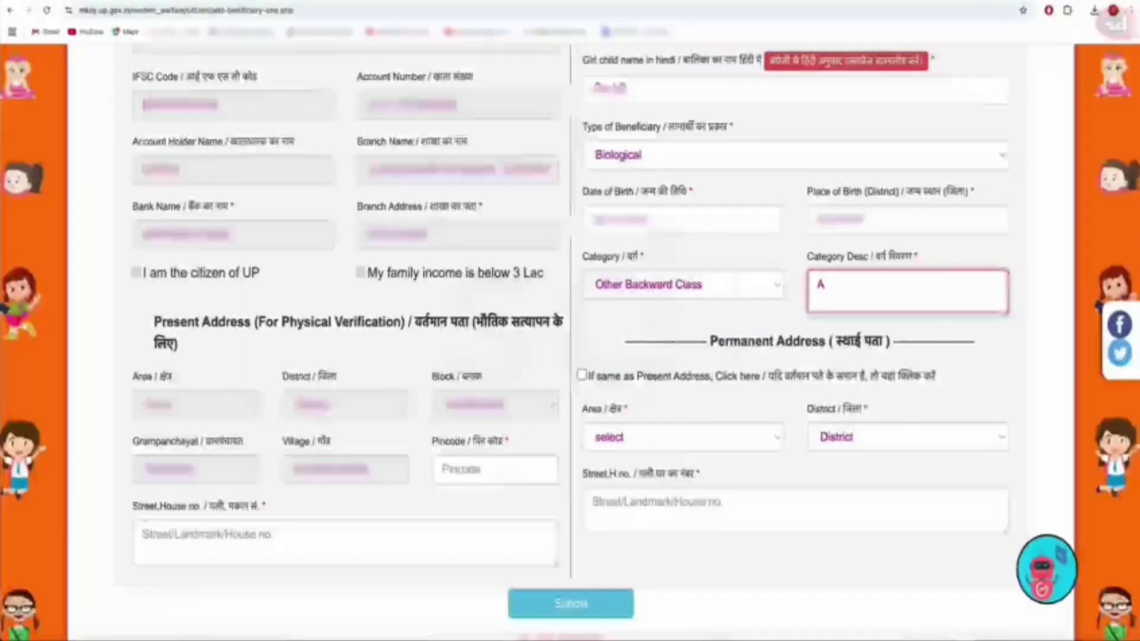
pyautogui.write('HIR')
# - Mark the permanent address as the same as the present address and submit the beneficiary form
pyautogui.scroll(-2, 727, 378)
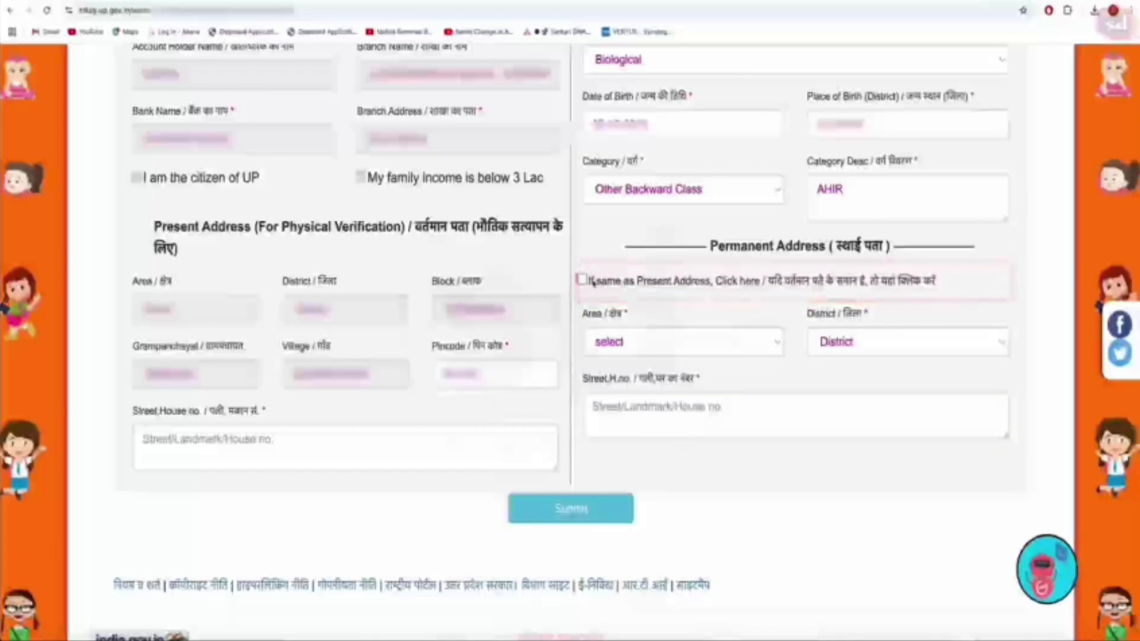
pyautogui.click(639, 285)
pyautogui.scroll(-1, 237, 414)
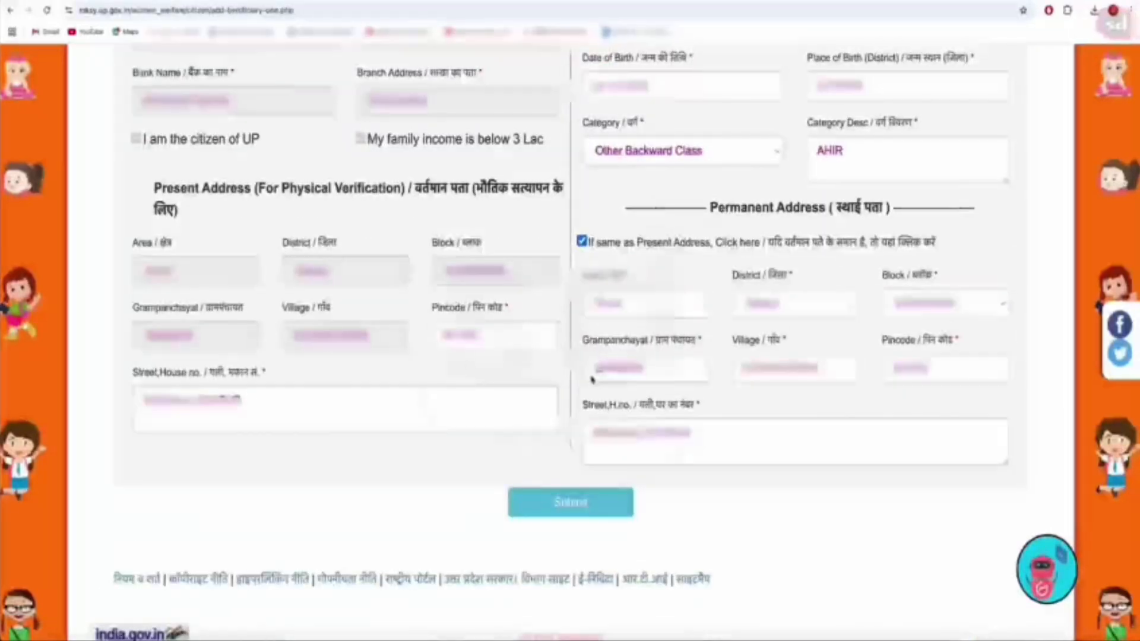
pyautogui.scroll(-3, 592, 379)
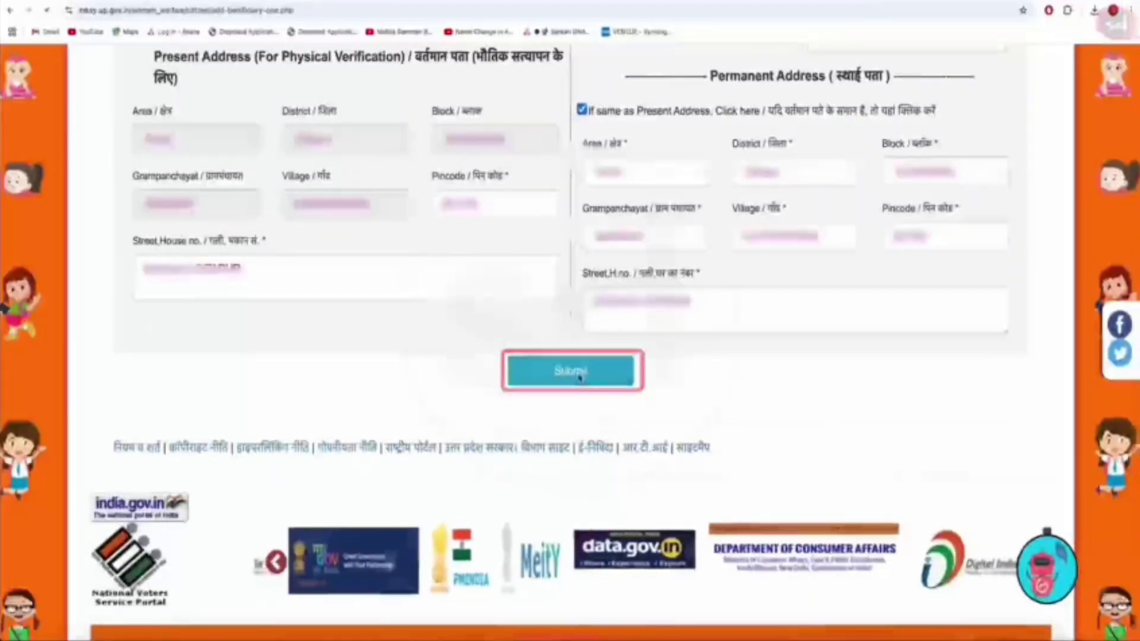
pyautogui.click(580, 376)
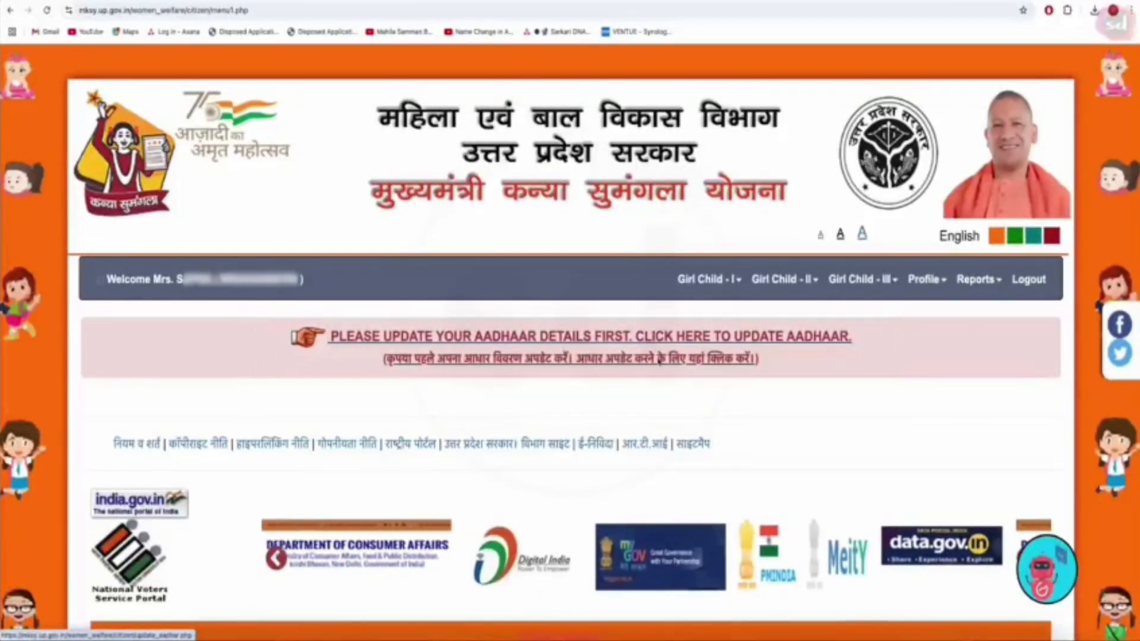
# - Open the Aadhaar update page, enter the mother's Aadhaar number, tick her declaration and verify it
pyautogui.click(659, 336)
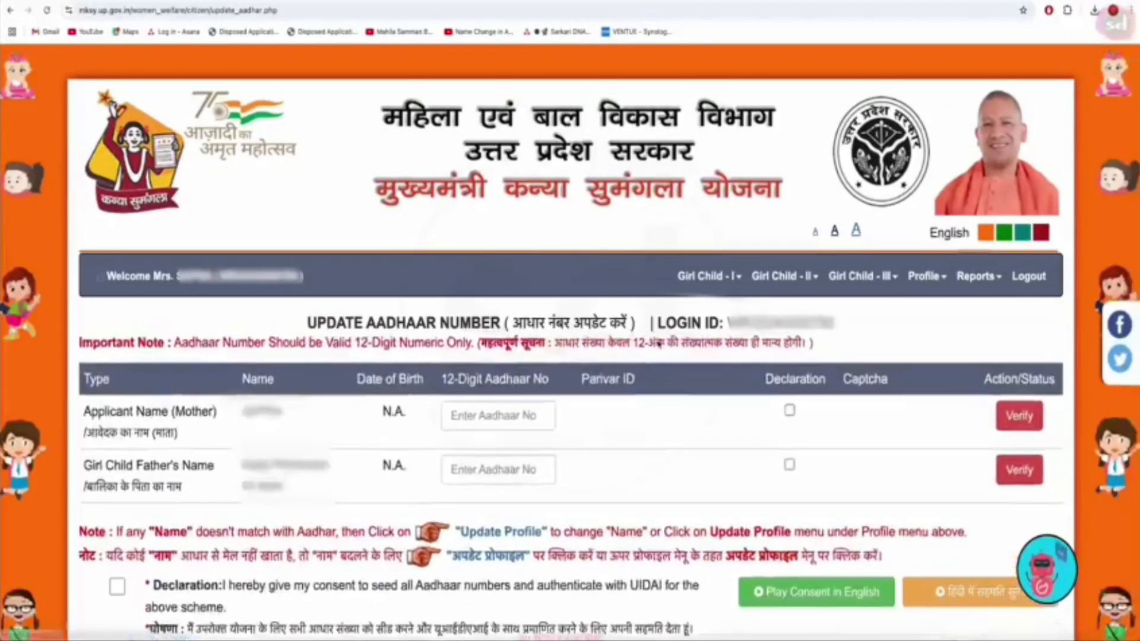
pyautogui.scroll(-1, 629, 362)
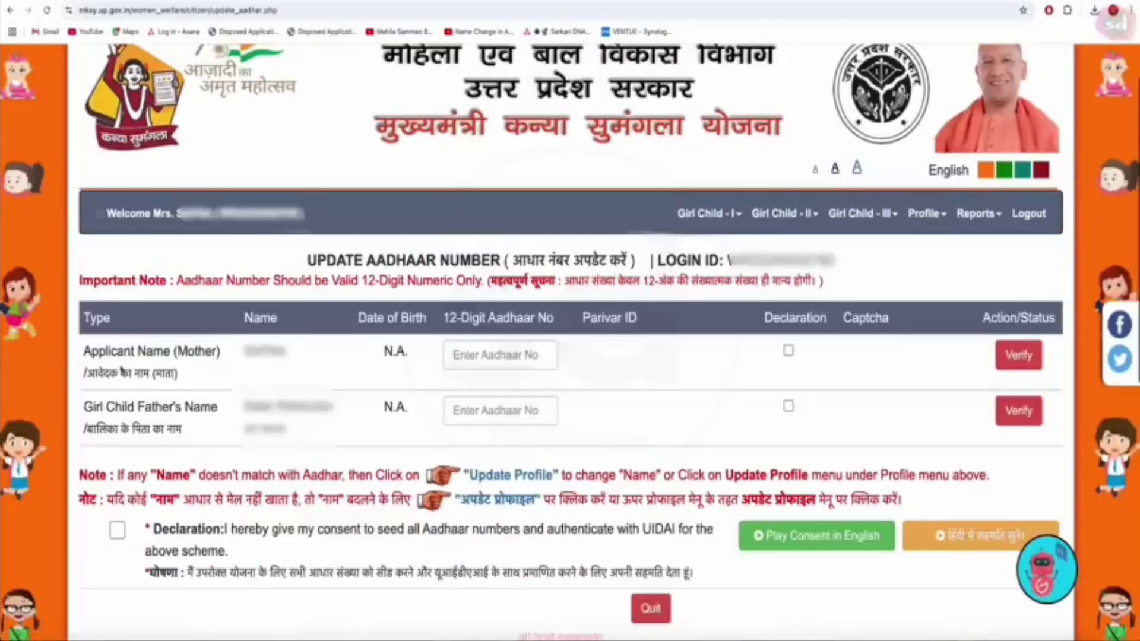
pyautogui.click(506, 356)
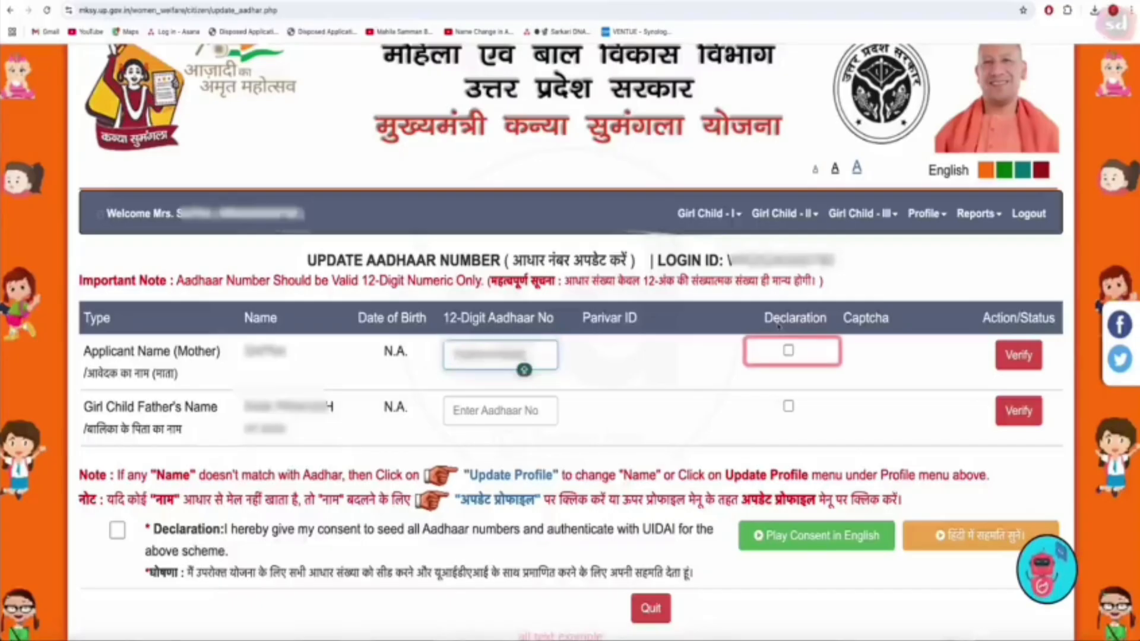
pyautogui.click(788, 351)
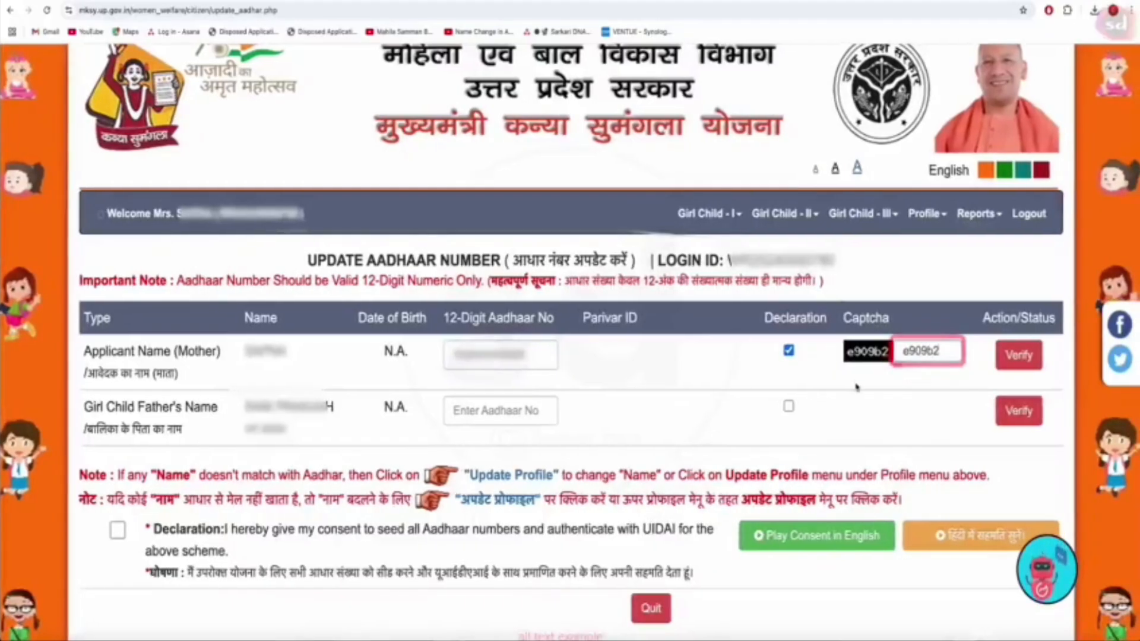
pyautogui.click(1001, 363)
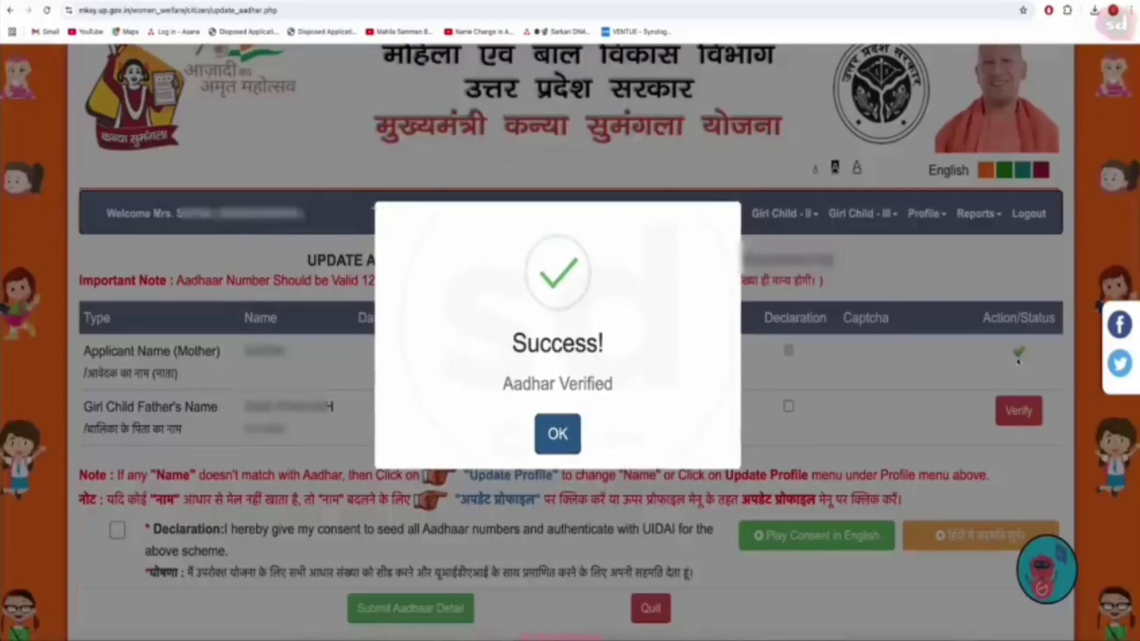
# - Enter the girl child father's Aadhaar number and verify it, dismissing the success message
pyautogui.click(500, 410)
pyautogui.write('78')
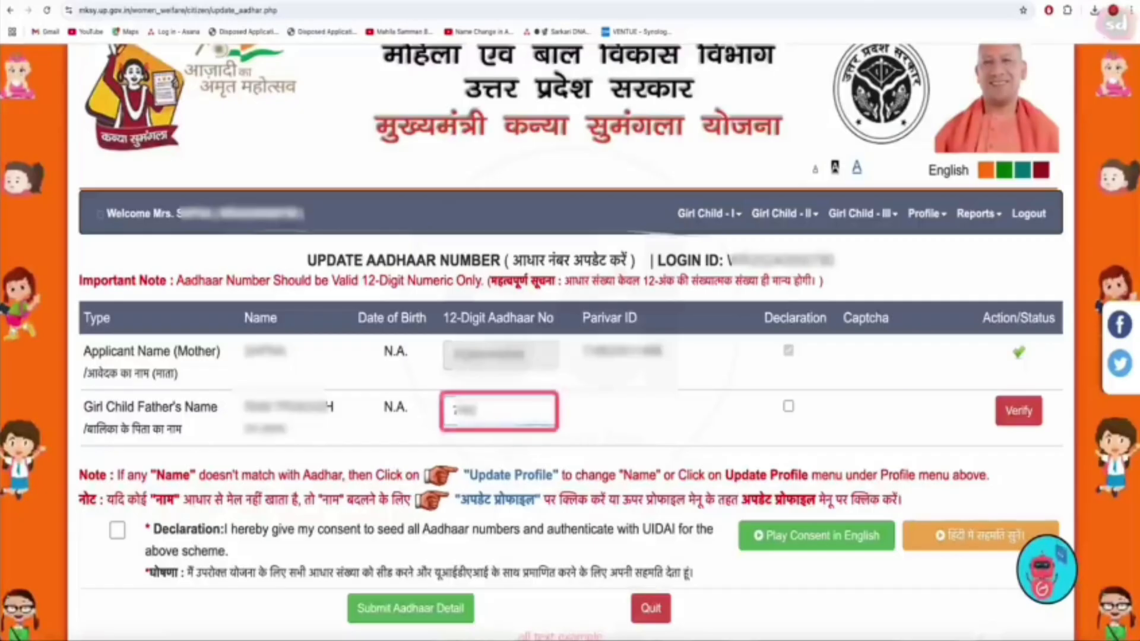
pyautogui.click(1019, 410)
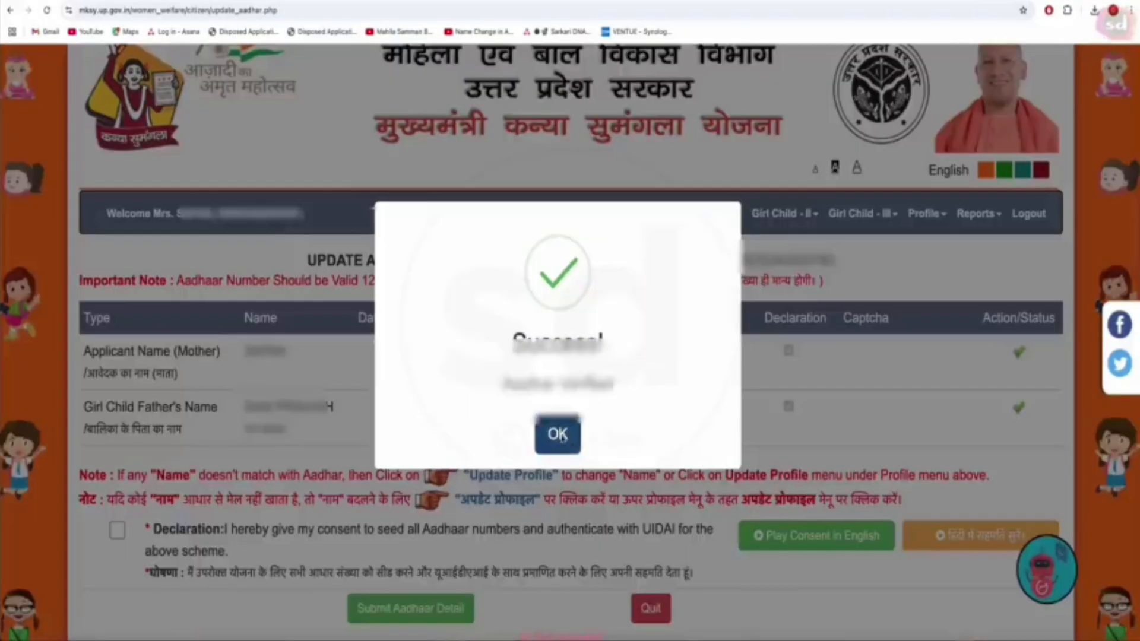
pyautogui.click(557, 433)
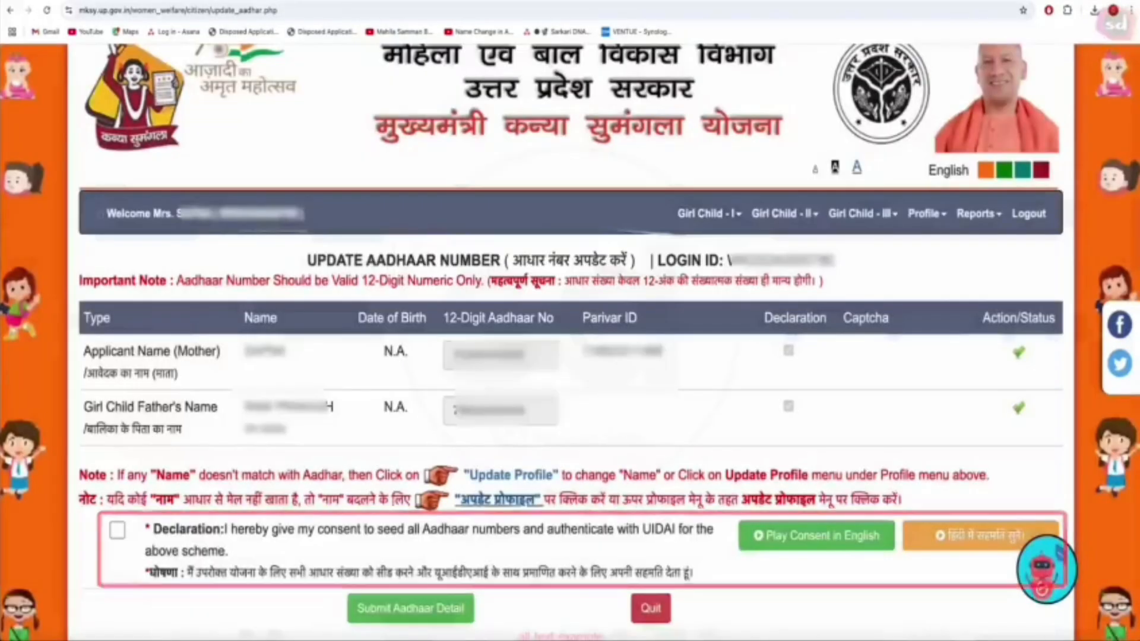
# - Tick the consent declaration, submit the Aadhaar details and dismiss the success message
pyautogui.scroll(-3, 659, 517)
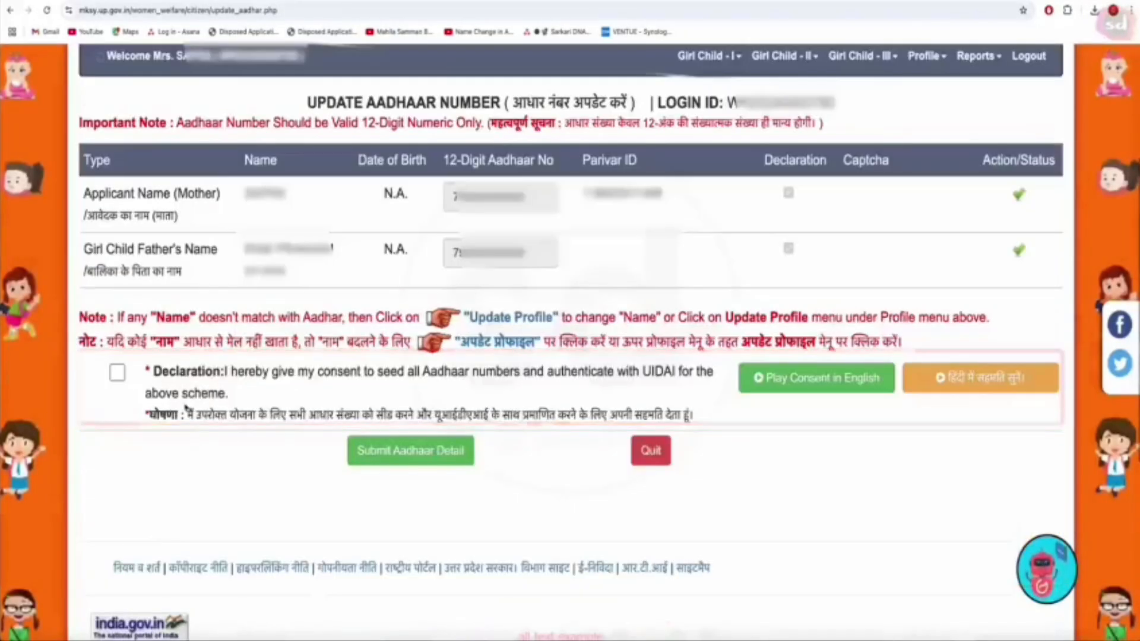
pyautogui.click(117, 530)
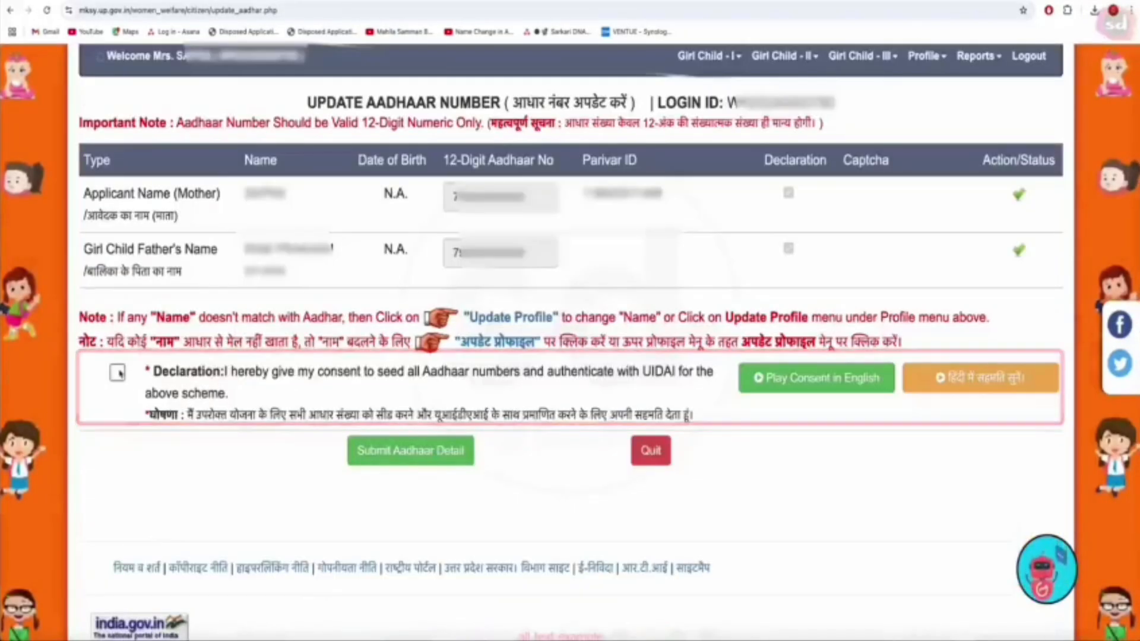
pyautogui.click(444, 458)
pyautogui.click(655, 96)
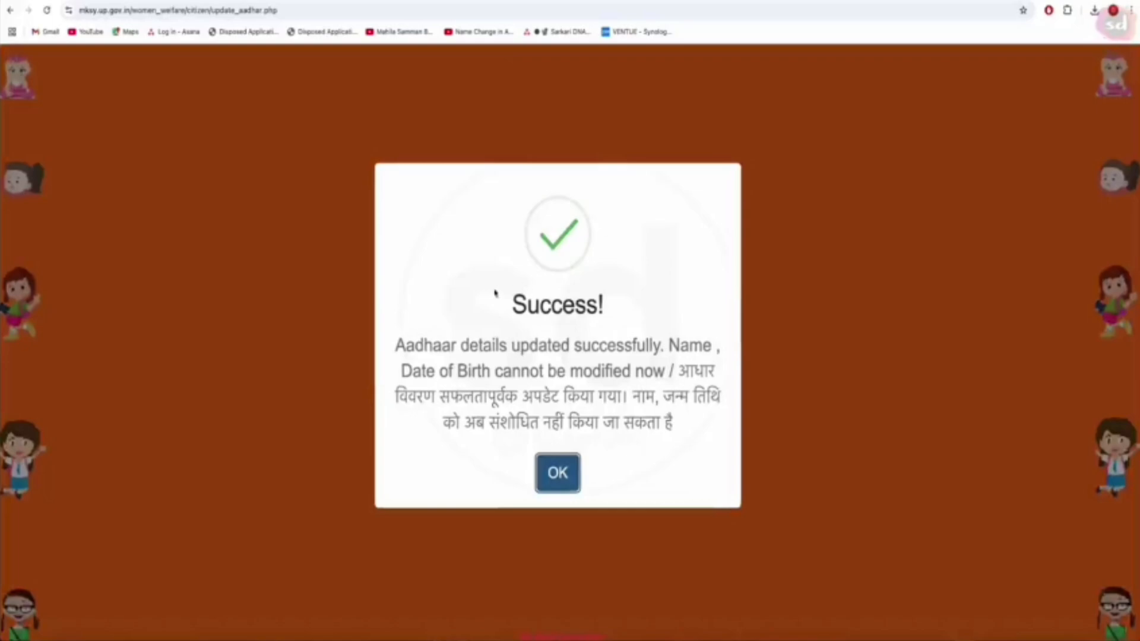
pyautogui.click(561, 477)
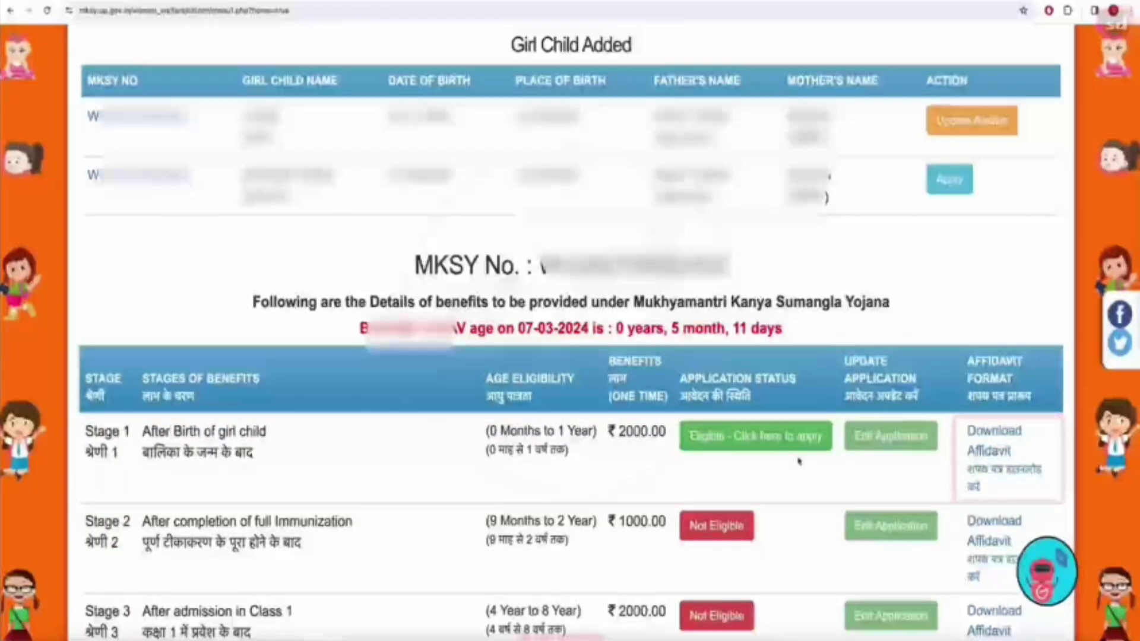
# - Download the Stage 1 affidavit and save it as a PDF through the print dialog
pyautogui.scroll(-1, 890, 445)
pyautogui.click(988, 428)
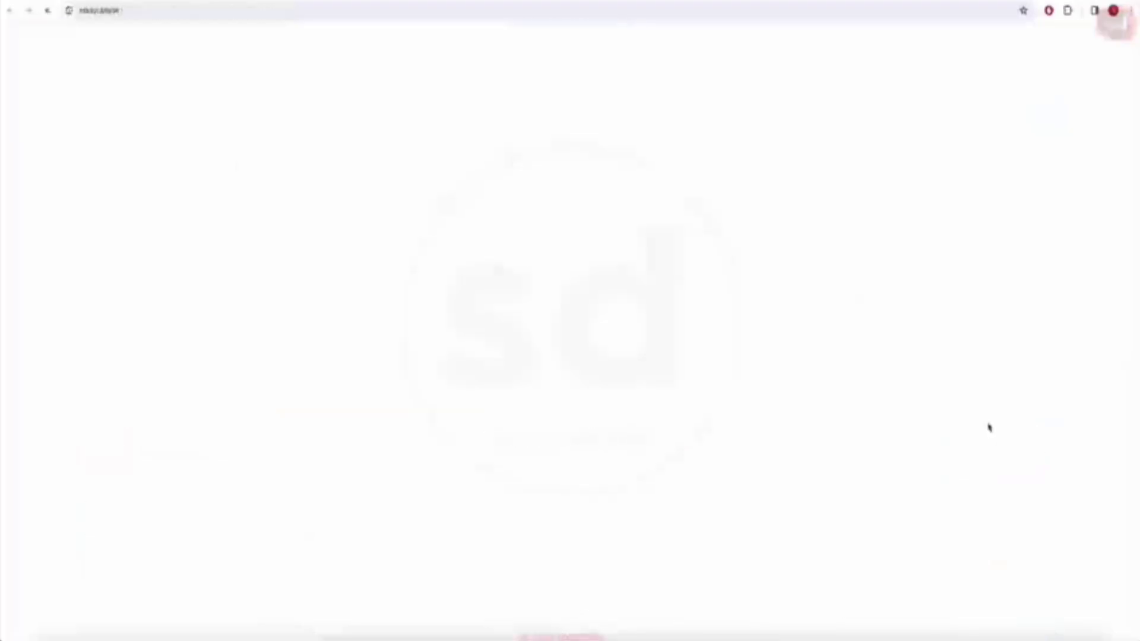
pyautogui.scroll(-3, 738, 442)
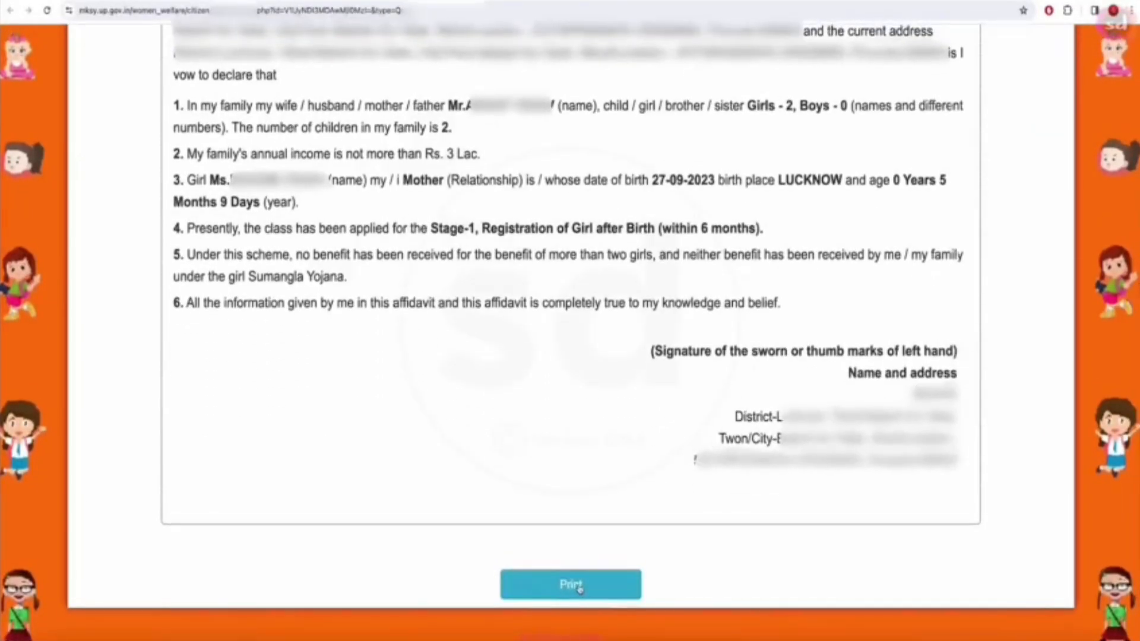
pyautogui.click(570, 585)
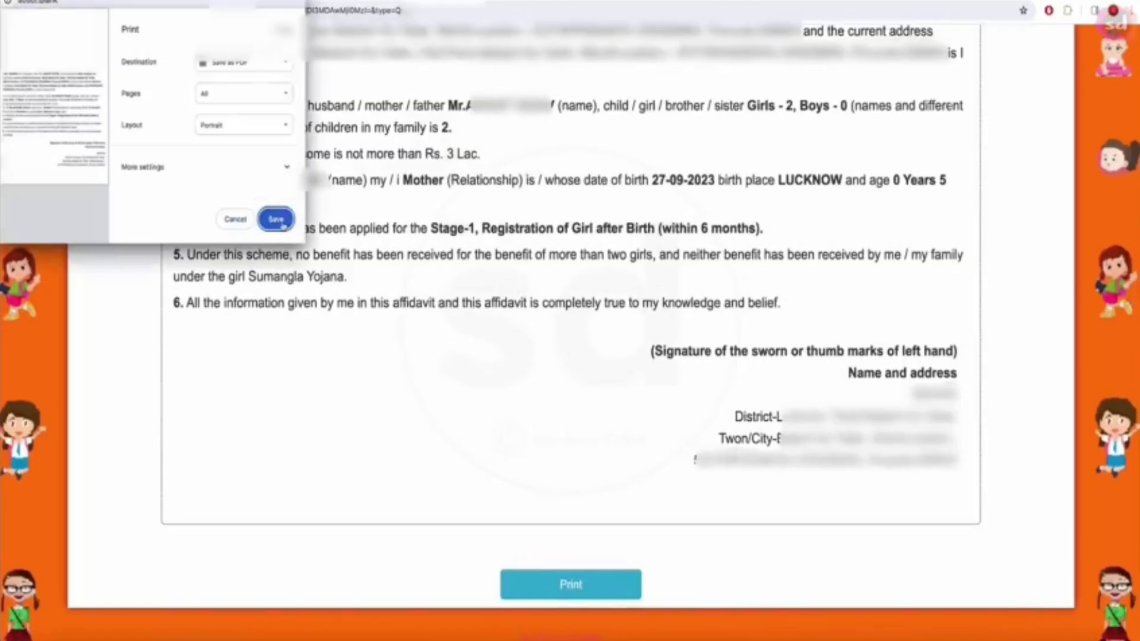
pyautogui.click(281, 223)
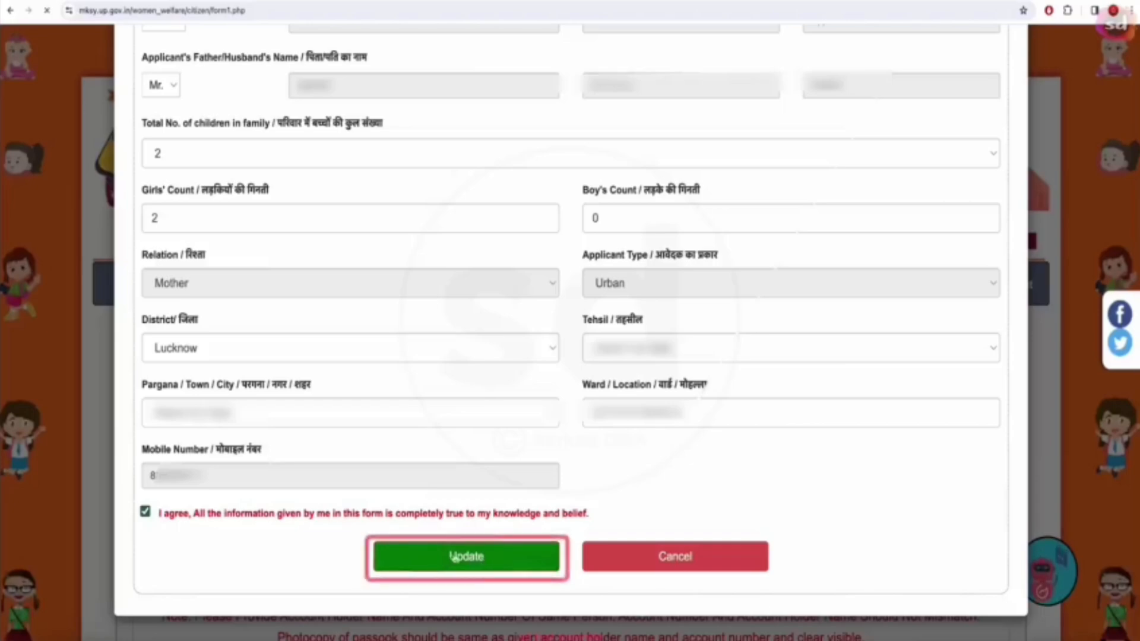
# - Confirm the applicant profile update and enter the girl's birth certificate registration number
pyautogui.click(484, 558)
pyautogui.click(558, 425)
pyautogui.scroll(-10, 223, 390)
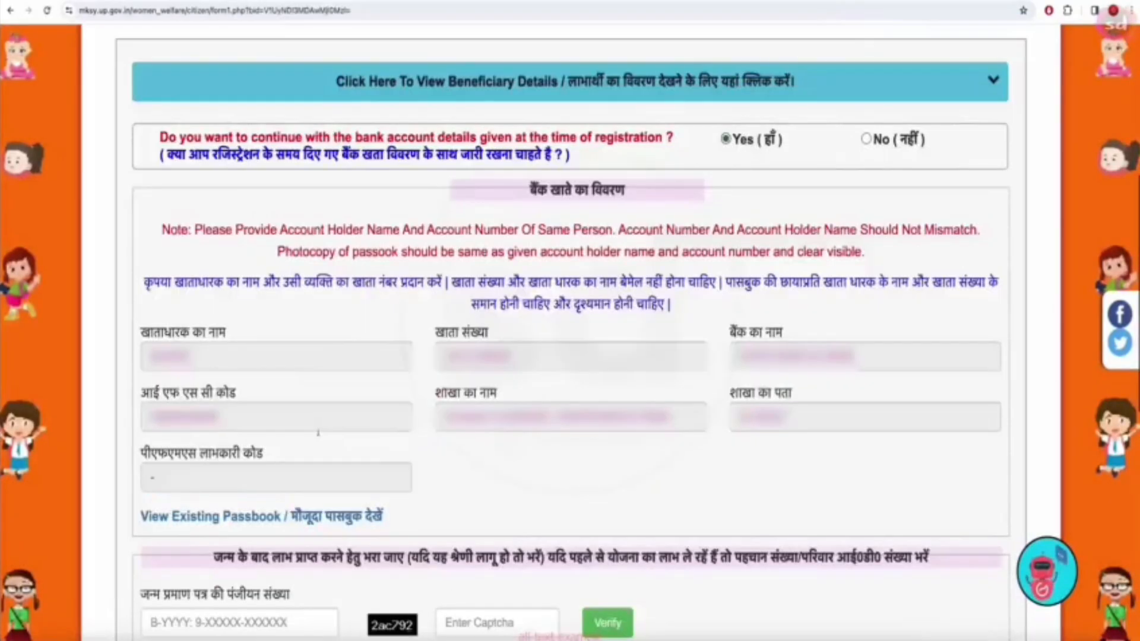
pyautogui.click(268, 368)
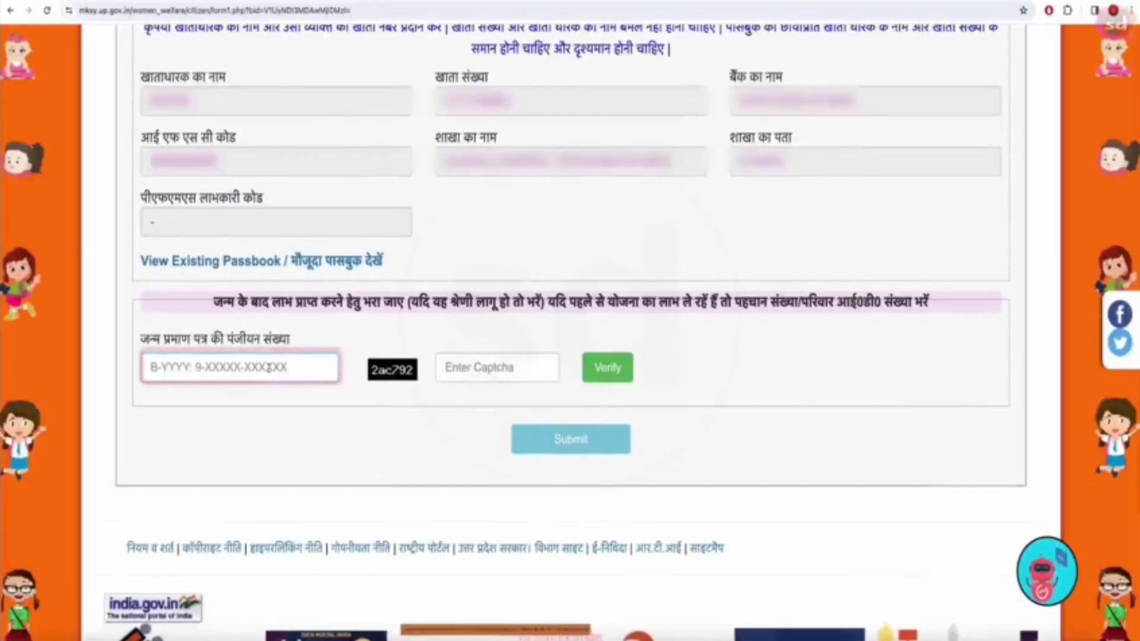
pyautogui.write('B')
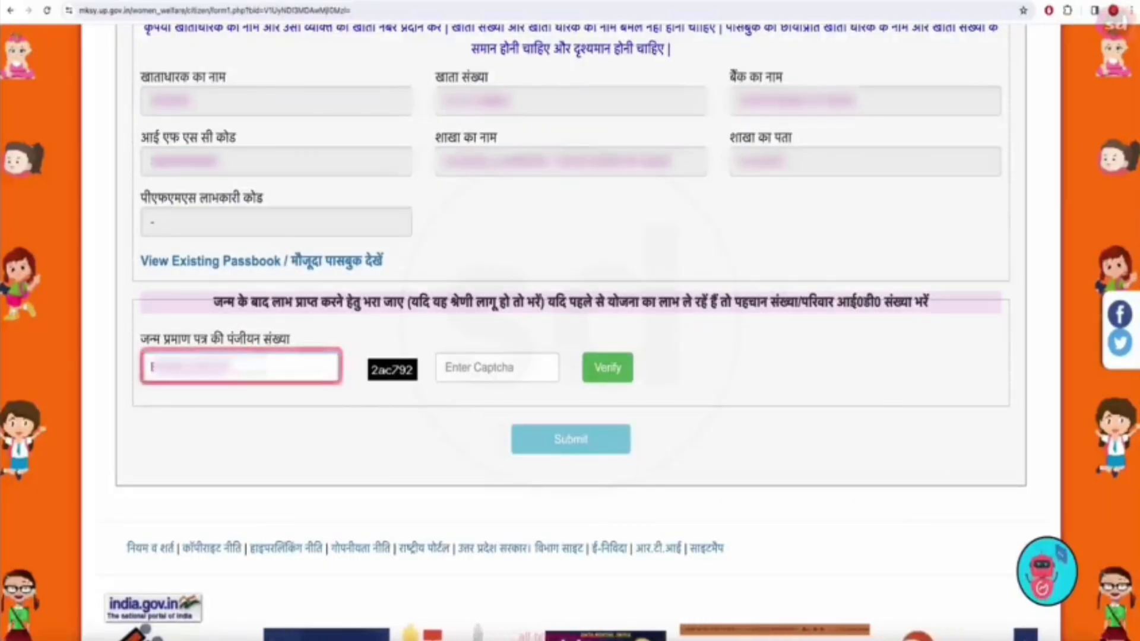
# - Enter the captcha code and verify the birth certificate registration number
pyautogui.click(497, 367)
pyautogui.write('2ac79')
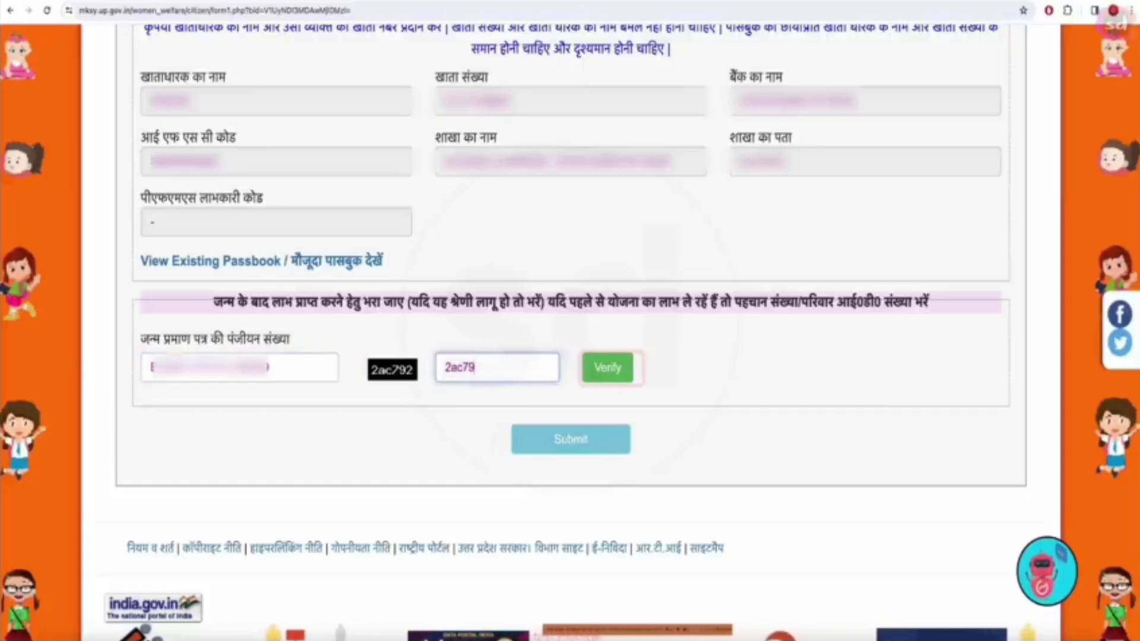
pyautogui.write('2')
pyautogui.click(593, 368)
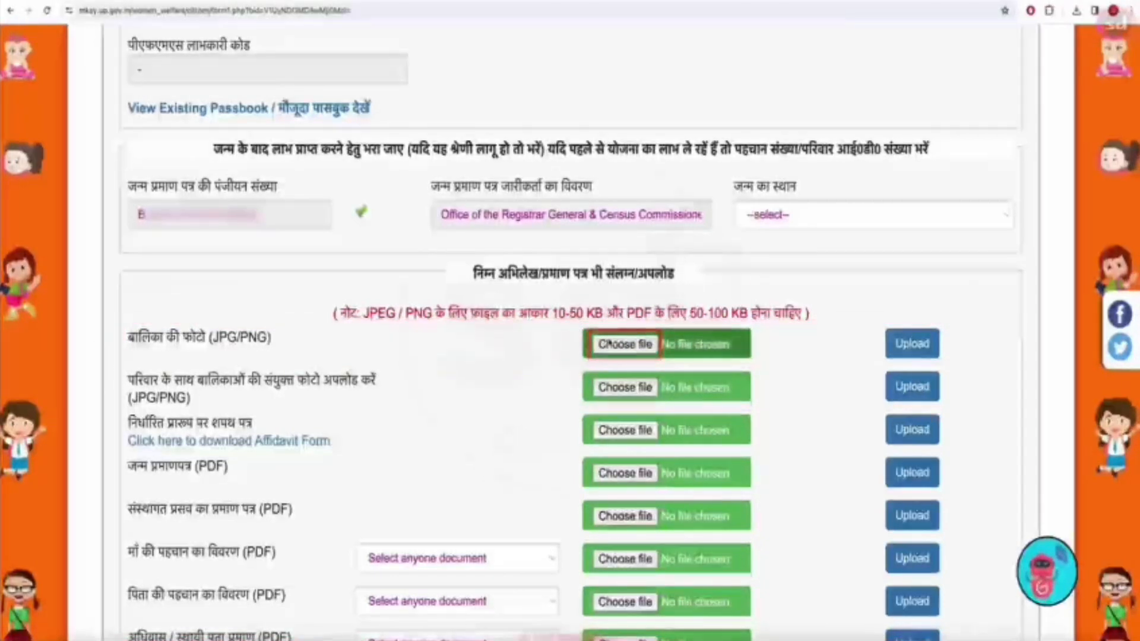
# - Choose and upload the girl's photo and the joint family photo from the Downloads folder
pyautogui.click(604, 341)
pyautogui.click(404, 269)
pyautogui.click(499, 297)
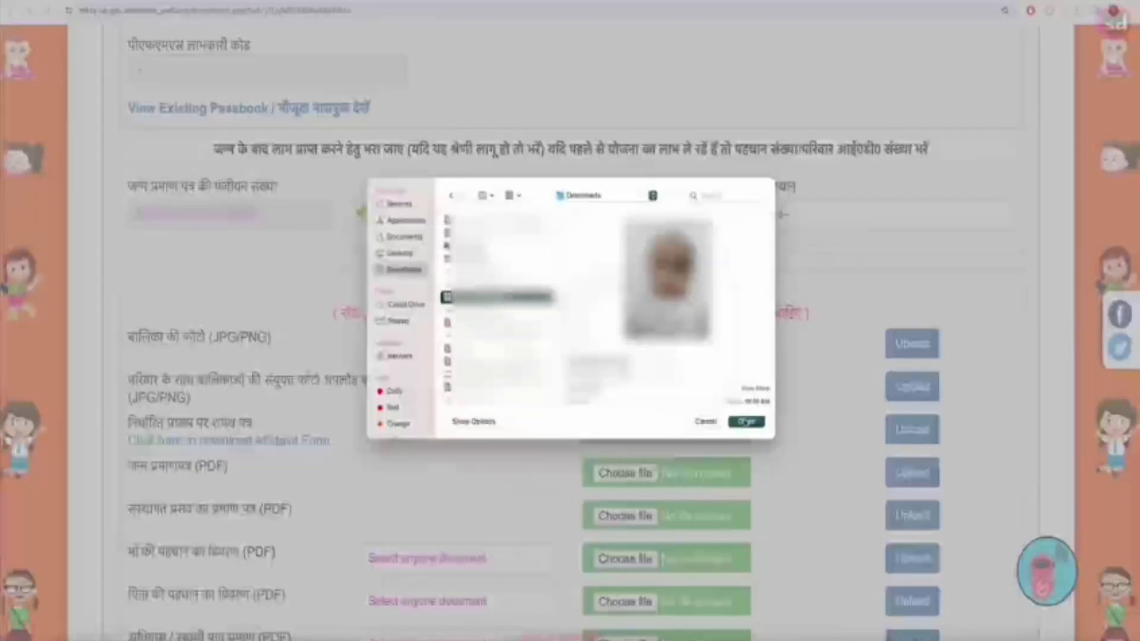
pyautogui.click(746, 421)
pyautogui.click(911, 344)
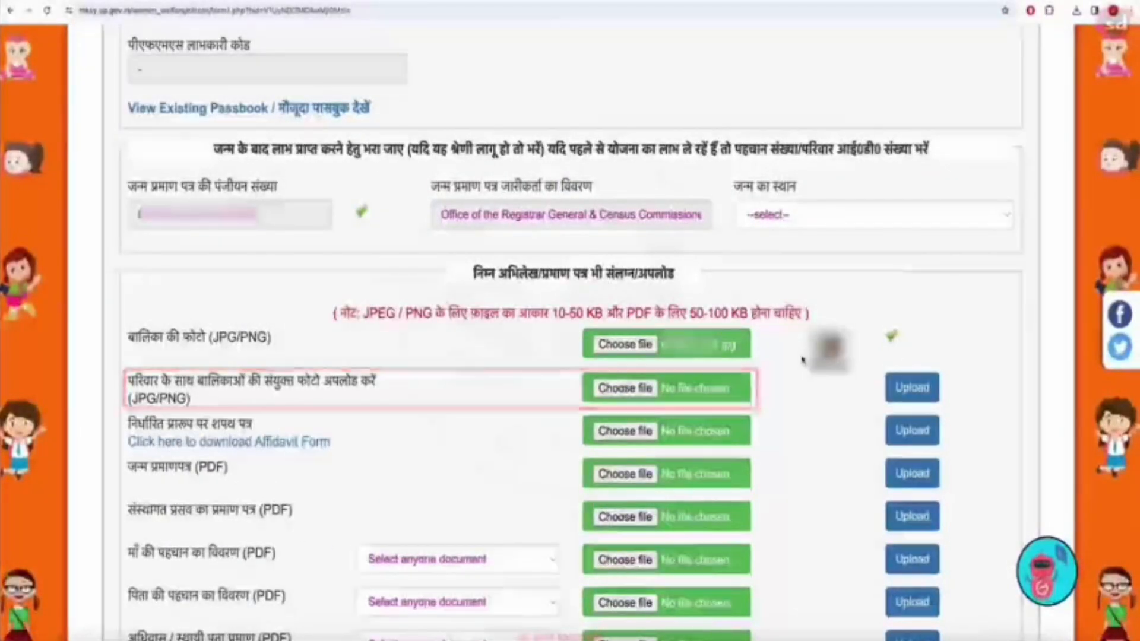
pyautogui.click(625, 387)
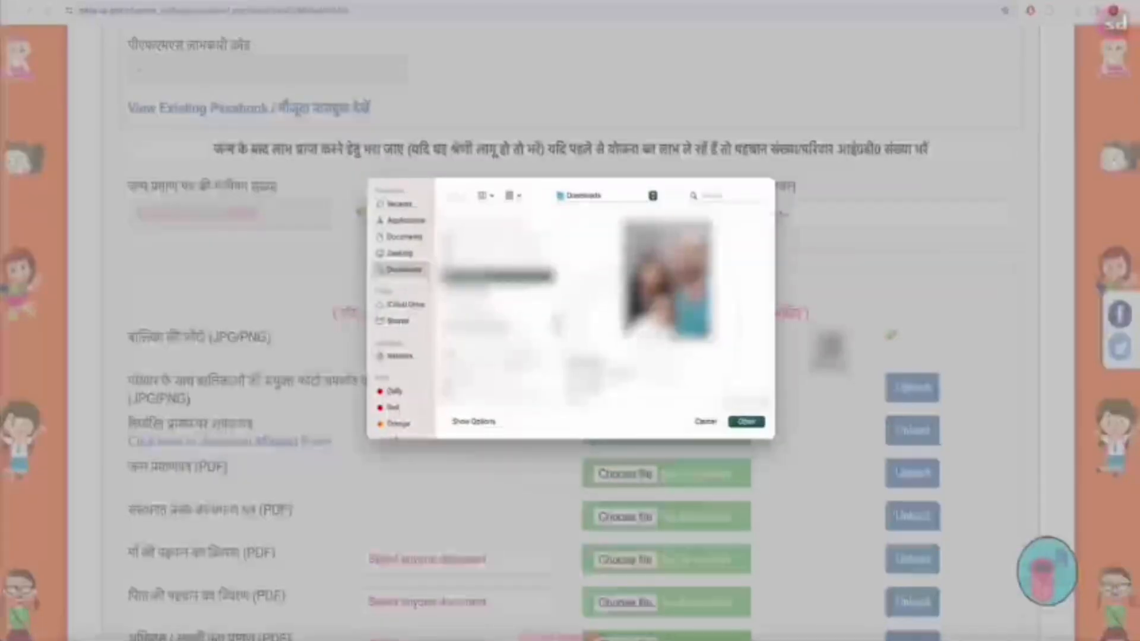
pyautogui.click(746, 422)
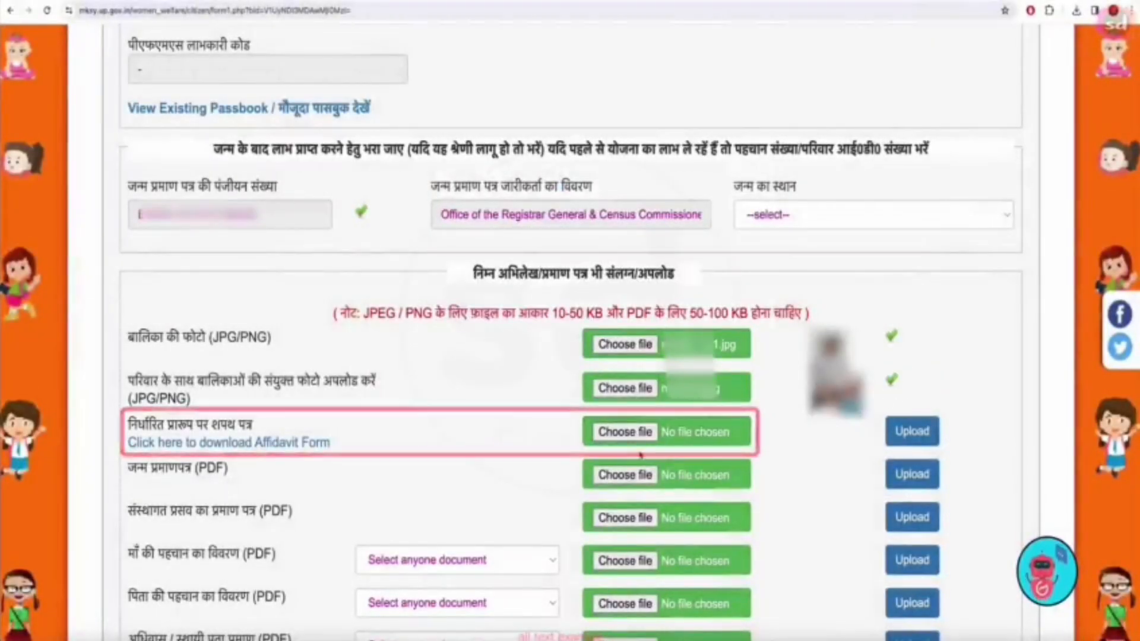
# - Choose the affidavit PDF from the Downloads folder and upload it as the prescribed-format affidavit
pyautogui.click(622, 434)
pyautogui.click(504, 329)
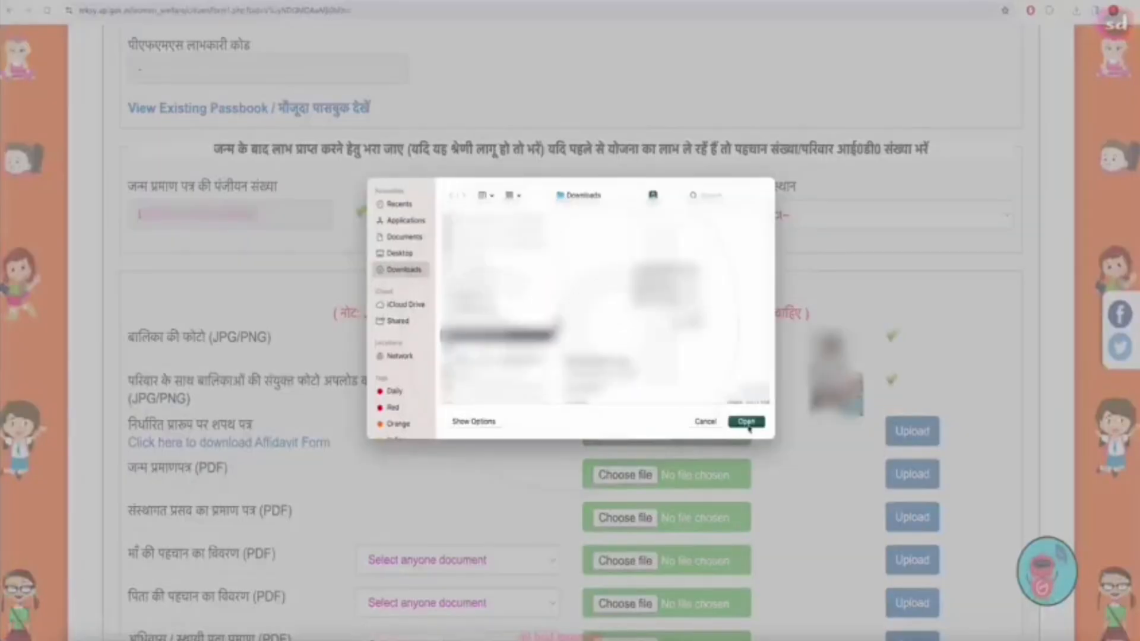
pyautogui.click(746, 423)
pyautogui.click(930, 436)
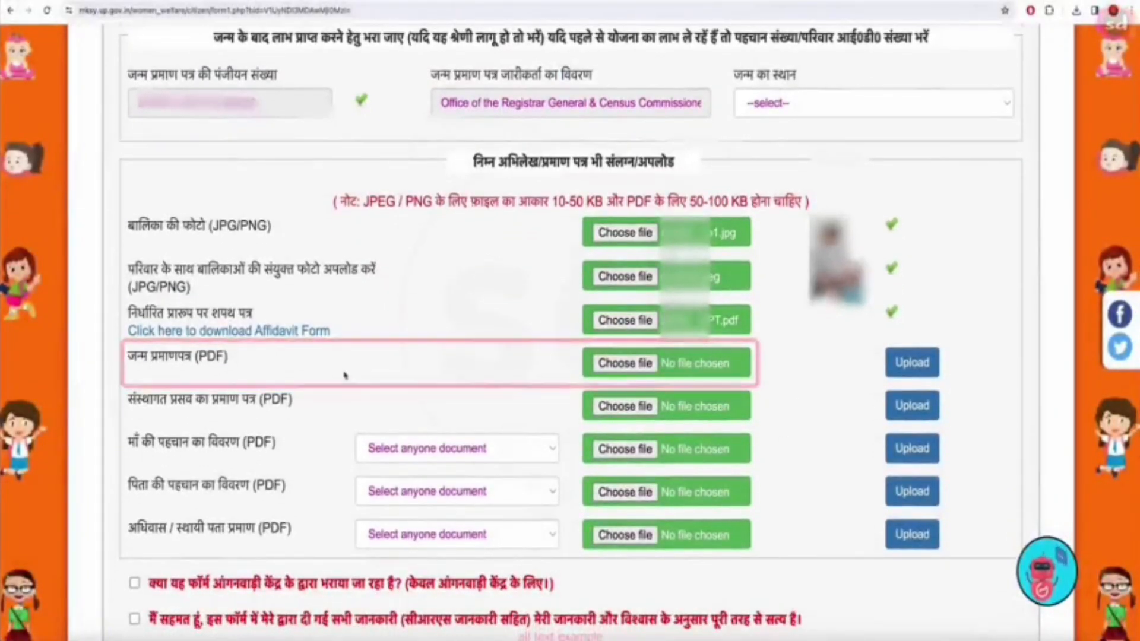
# - Attach the birth certificate PDF and the institutional delivery certificate PDF
pyautogui.click(628, 363)
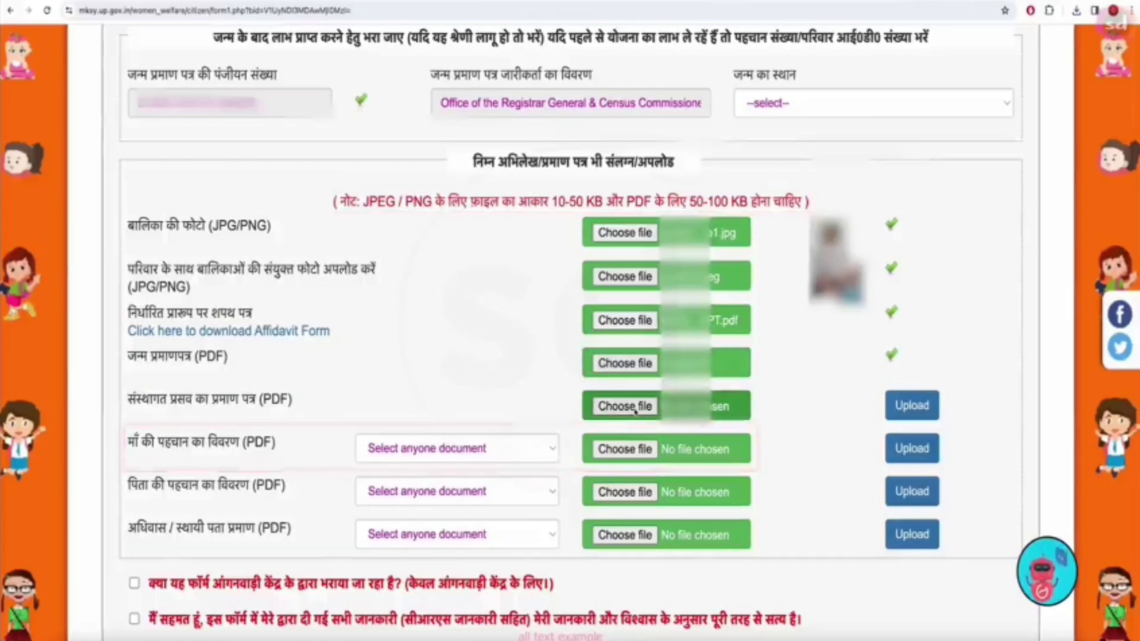
pyautogui.click(628, 406)
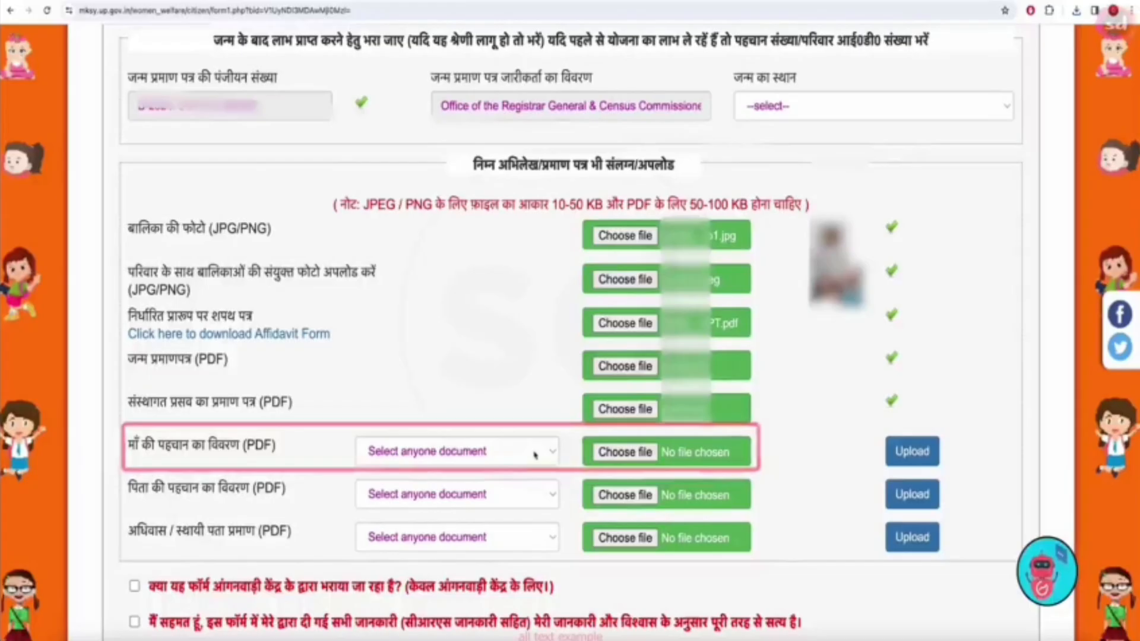
# - Select Adhar Card as the mother's identity document and attach the mother's Aadhaar PDF
pyautogui.click(534, 455)
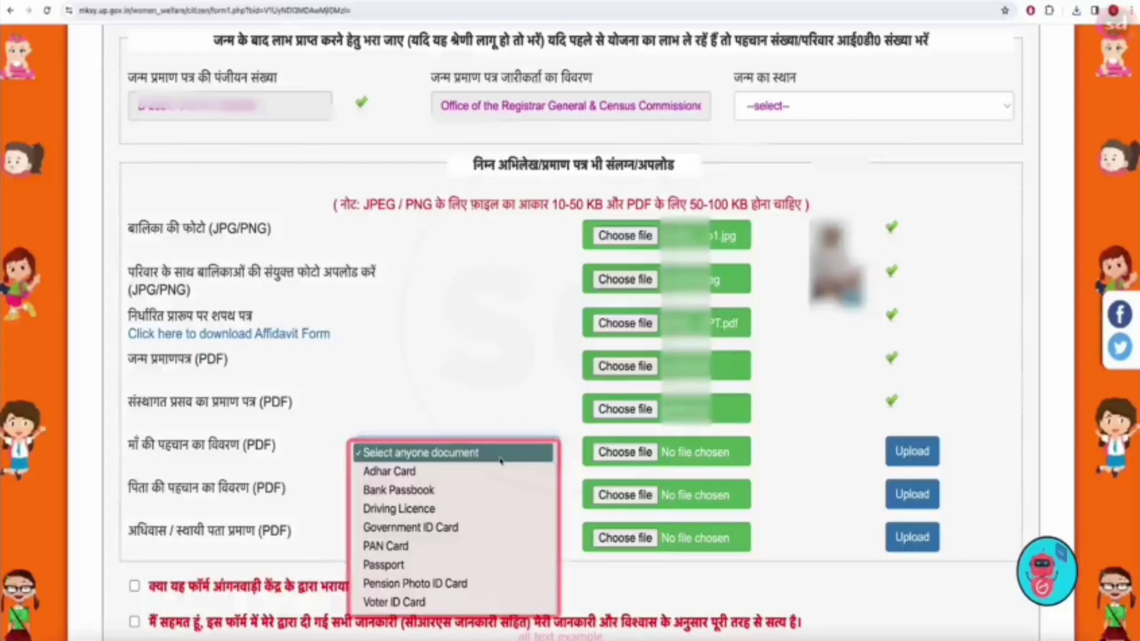
pyautogui.click(500, 461)
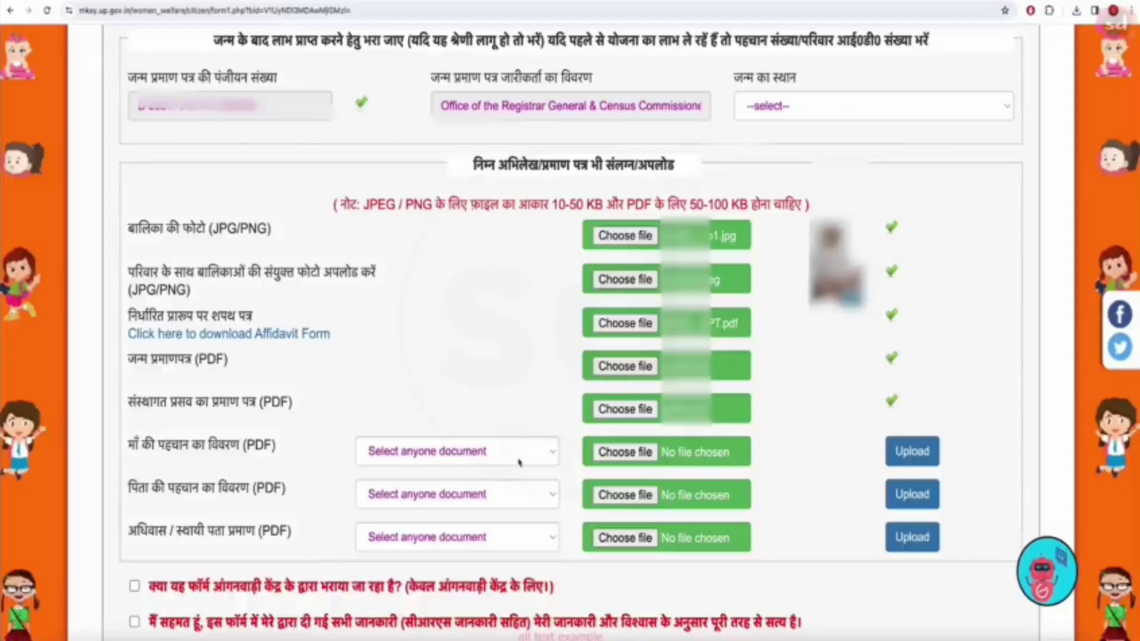
pyautogui.click(500, 453)
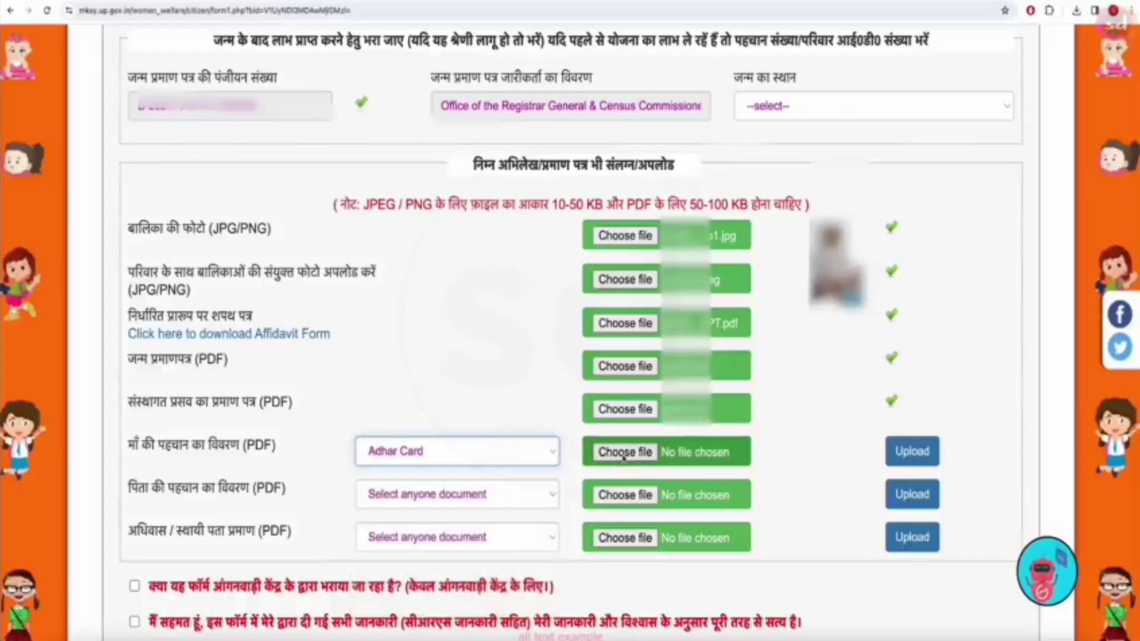
pyautogui.click(636, 455)
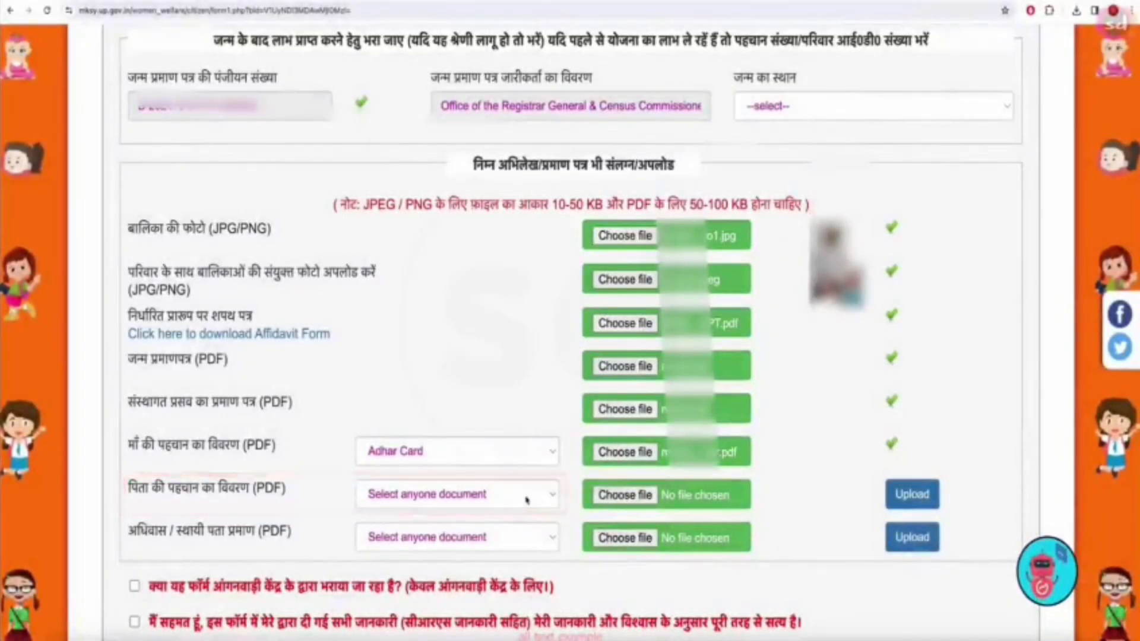
# - Select Adhar Card as the father's identity document and attach the father's Aadhaar PDF
pyautogui.click(526, 499)
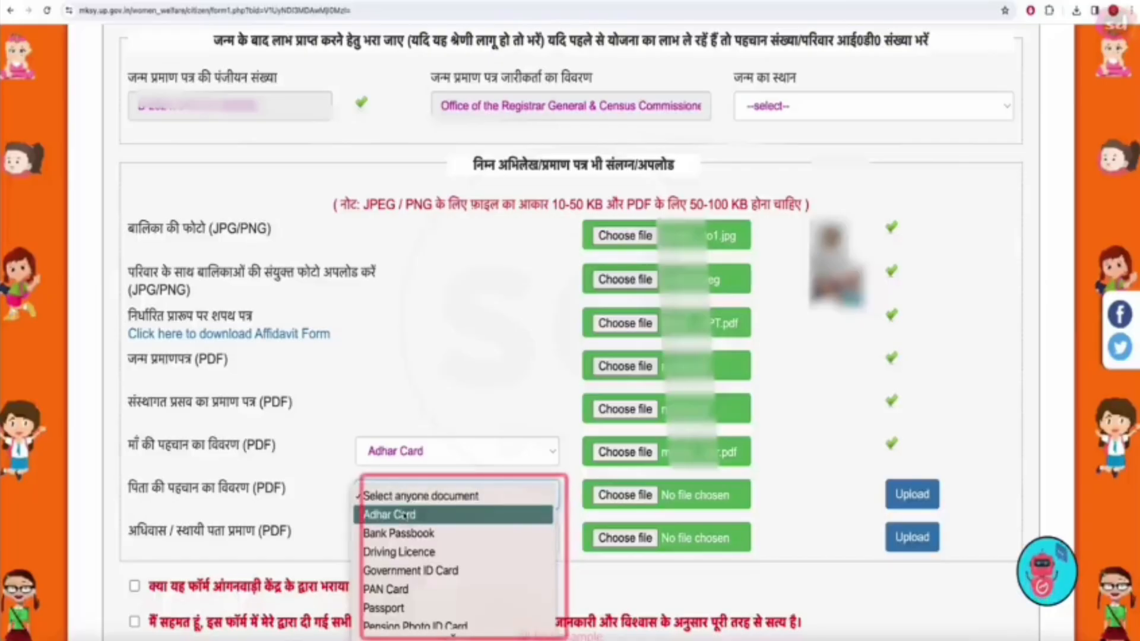
pyautogui.click(522, 514)
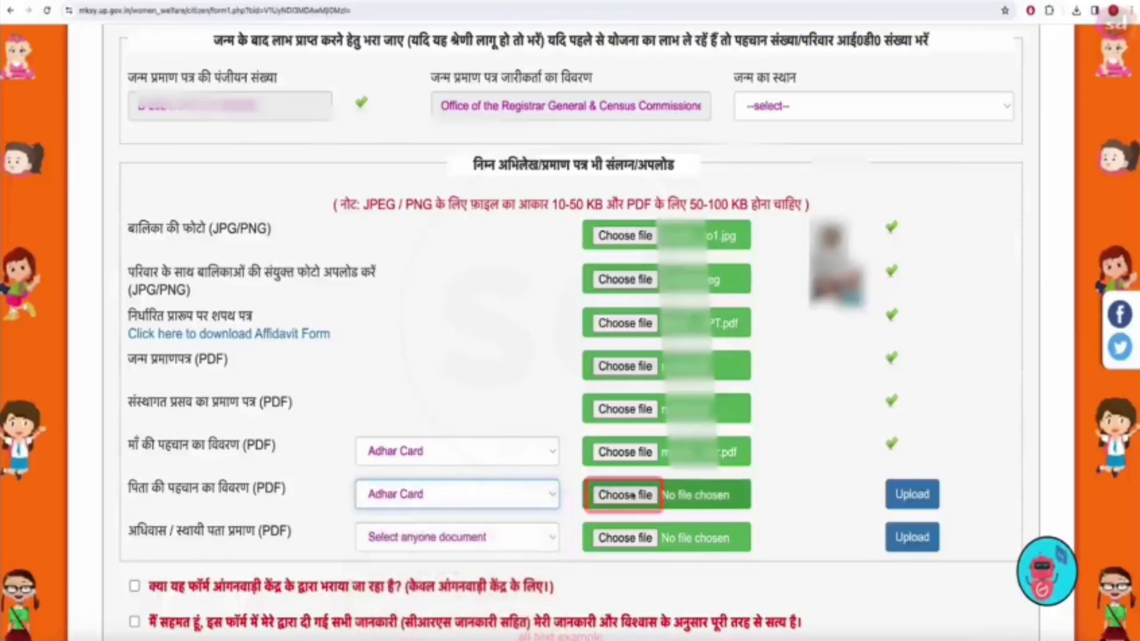
pyautogui.click(633, 497)
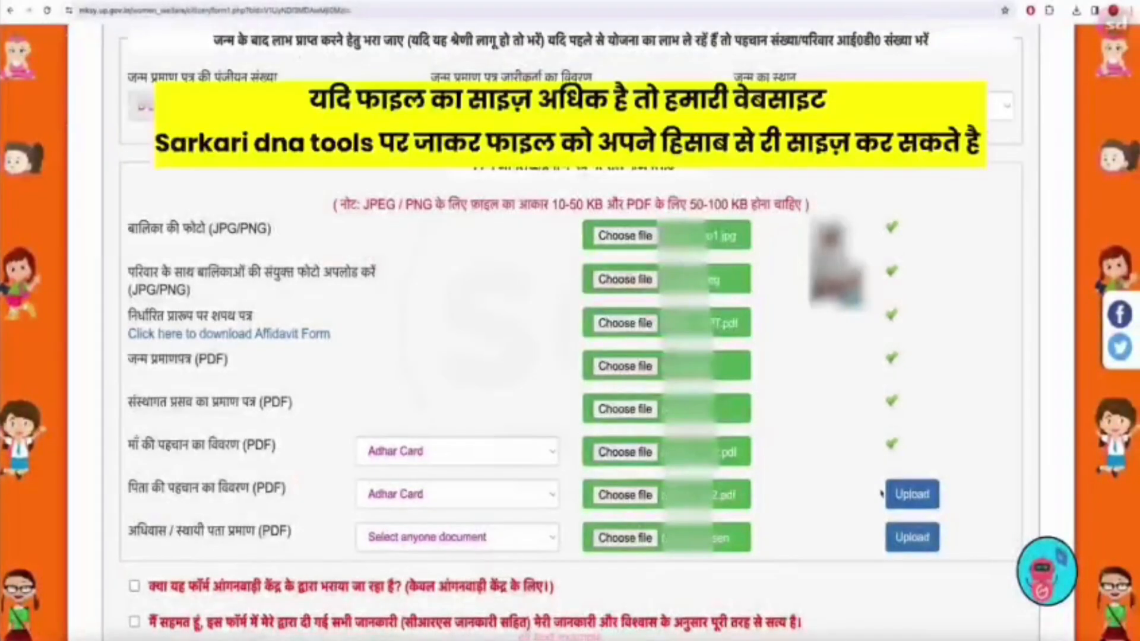
# - Select Adhar Card as the permanent address proof, choose its PDF from Downloads, and upload it
pyautogui.click(552, 541)
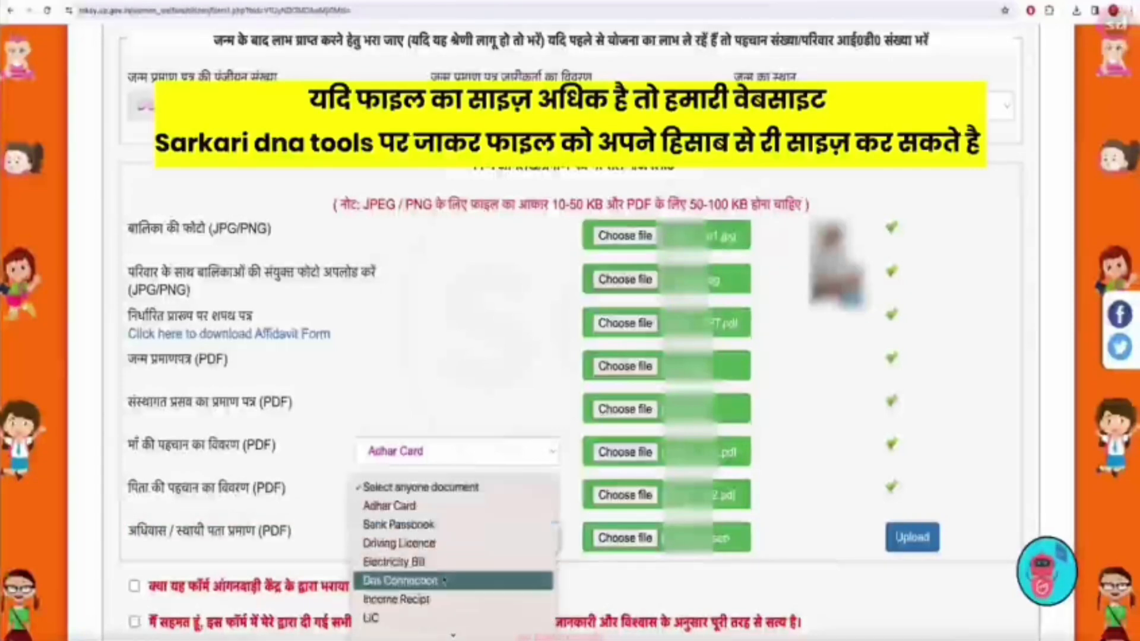
pyautogui.click(416, 505)
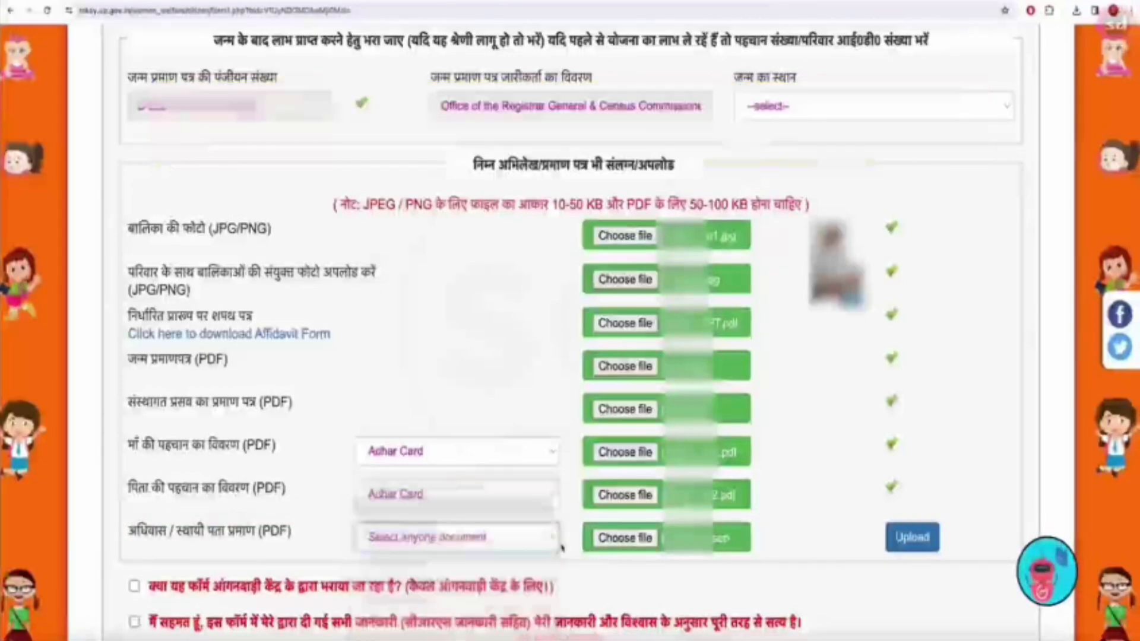
pyautogui.click(619, 540)
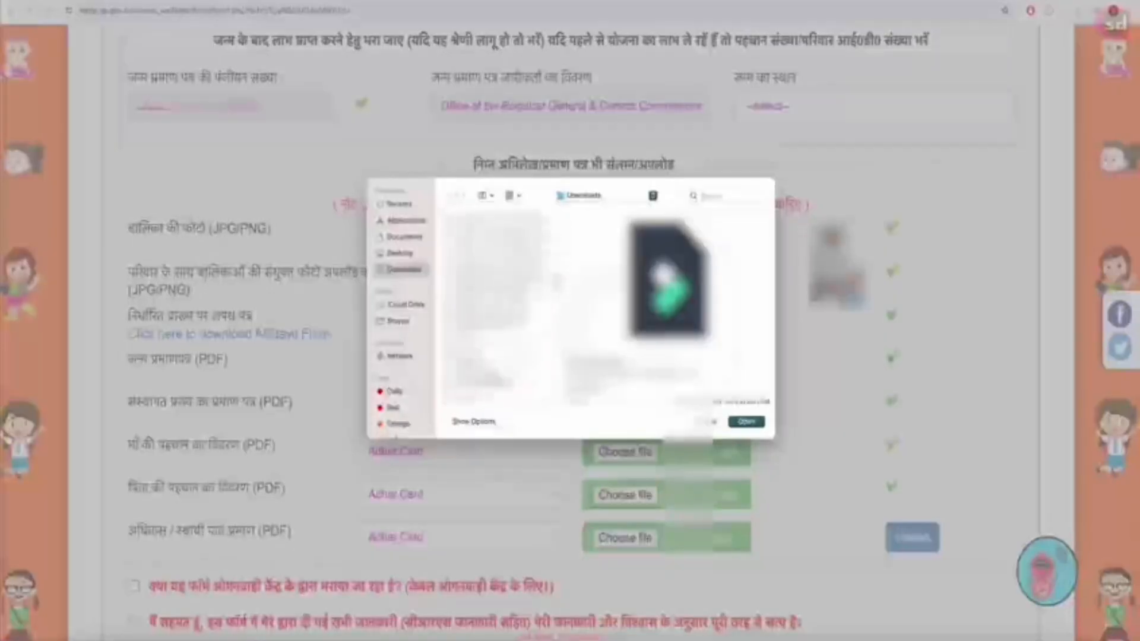
pyautogui.click(747, 422)
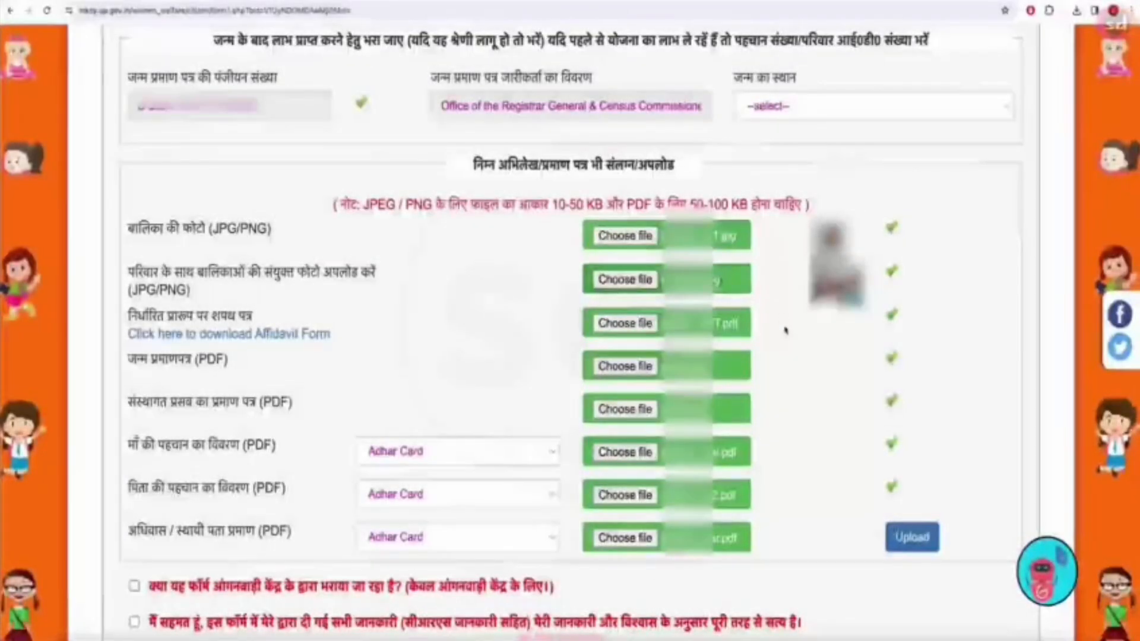
pyautogui.click(912, 539)
# - Tick the declaration that all given information is true and submit the application form
pyautogui.scroll(-3, 785, 554)
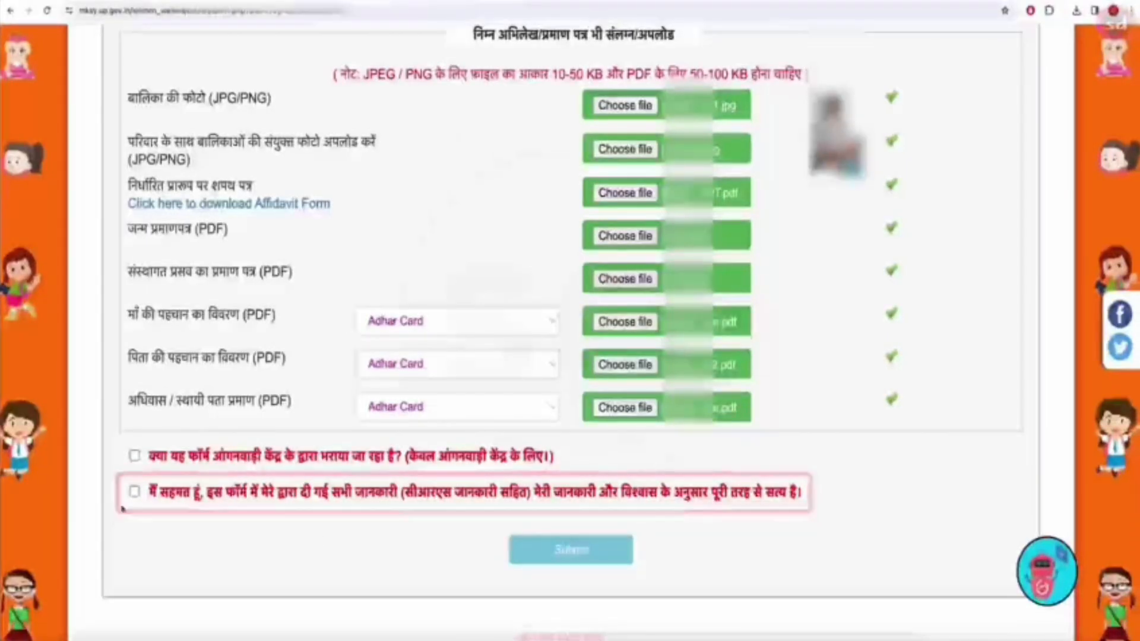
pyautogui.click(652, 504)
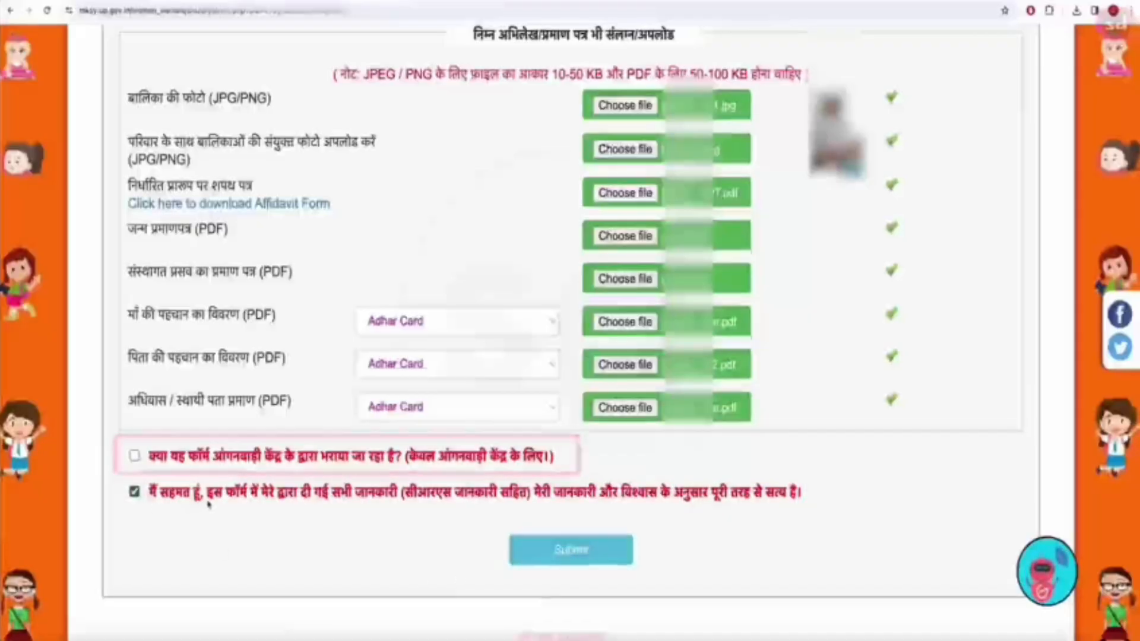
pyautogui.click(588, 558)
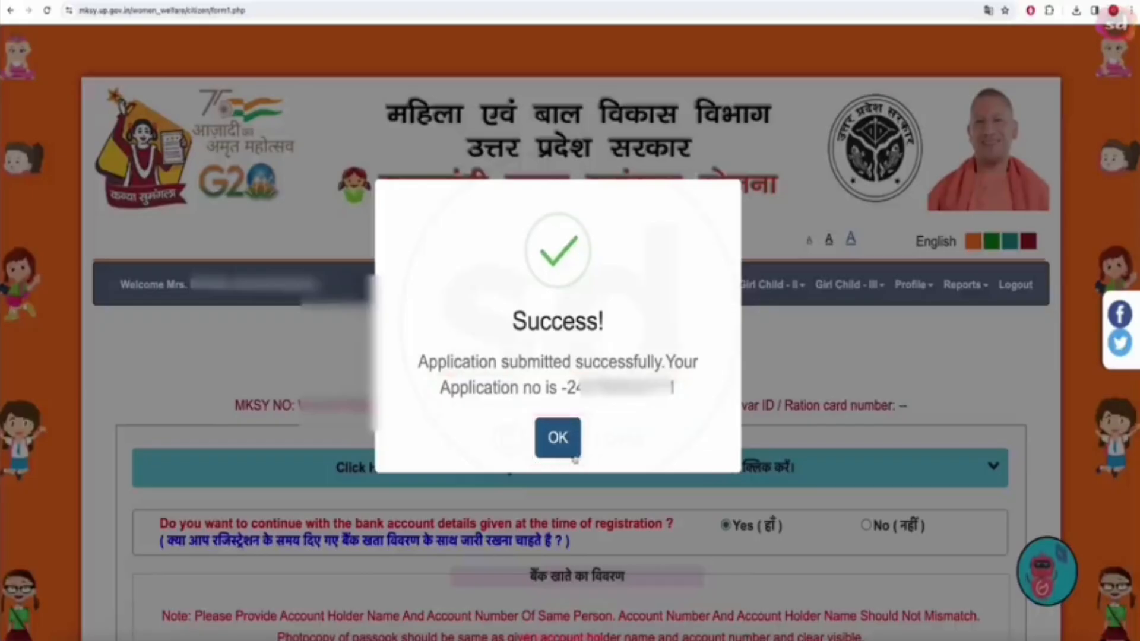
# - Dismiss the success message and open printing for the Stage 1 application receipt
pyautogui.click(557, 440)
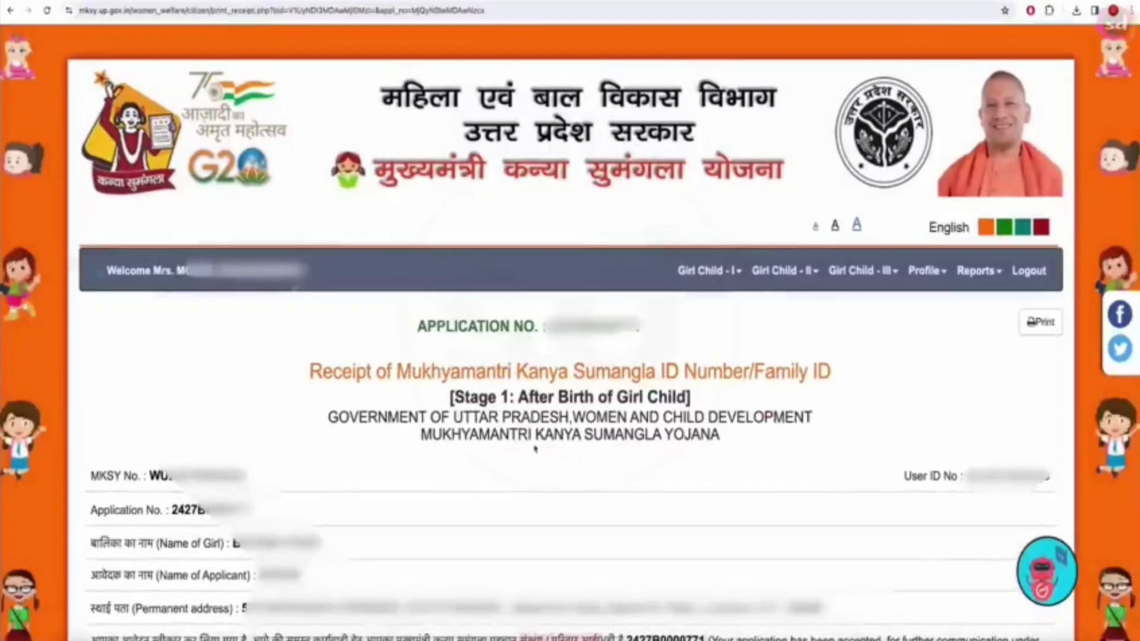
pyautogui.click(1031, 324)
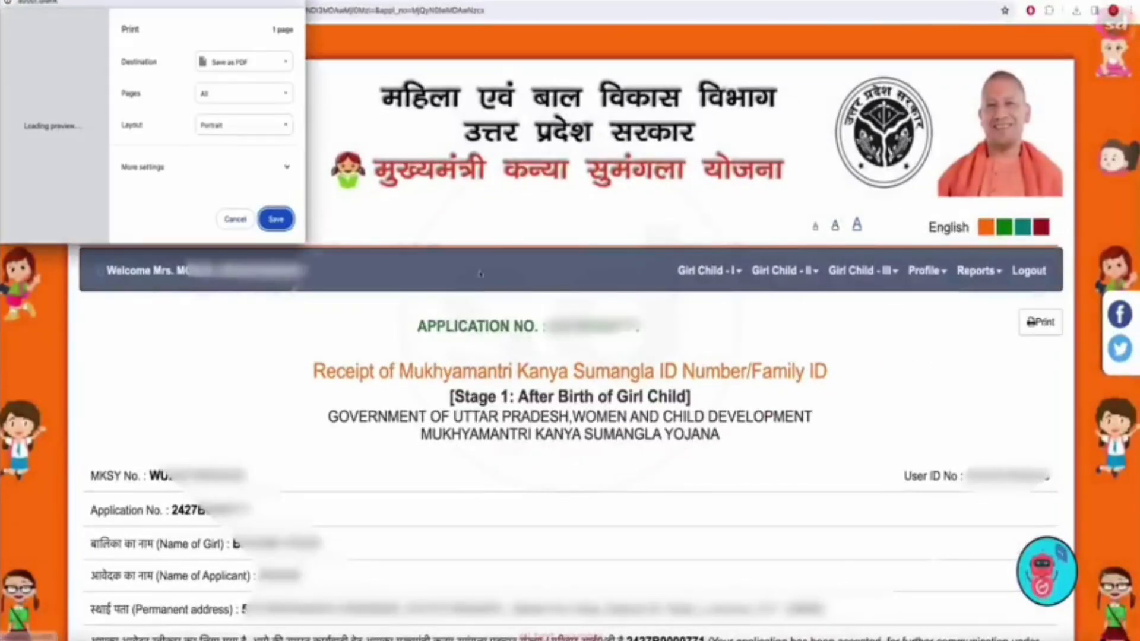